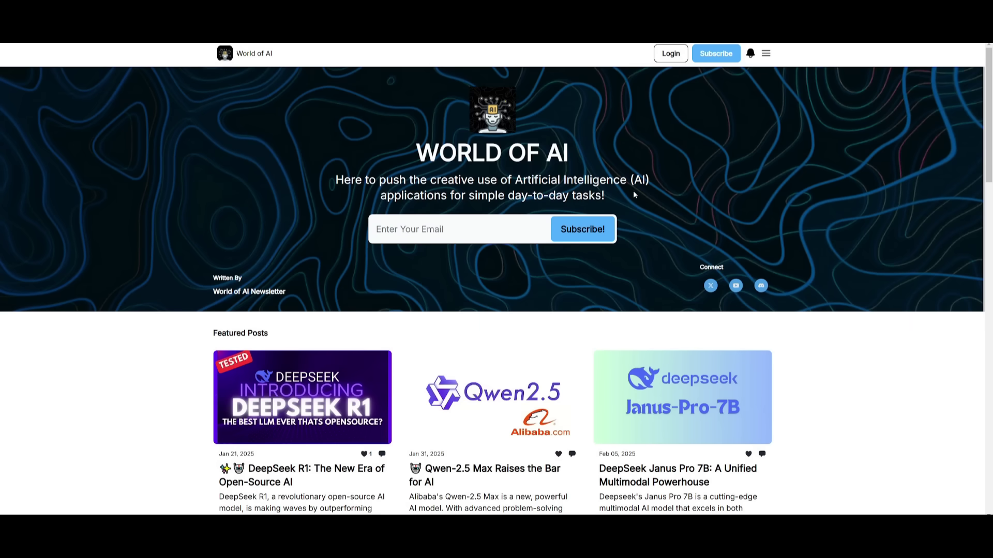
Scroll the World of AI homepage past Featured Posts, Latest Posts and Archive to the footer.
scroll(131, 150, down, 4)
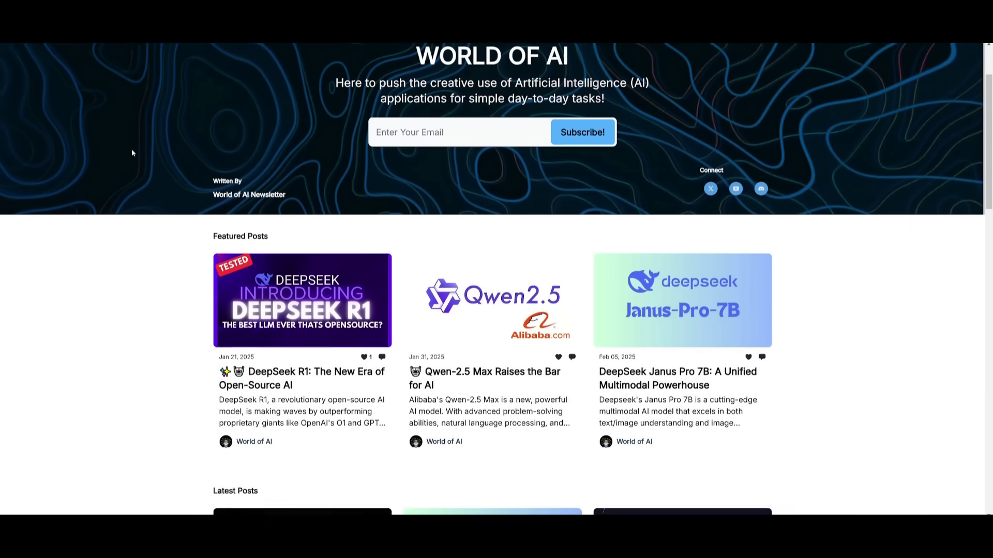
scroll(133, 150, down, 5)
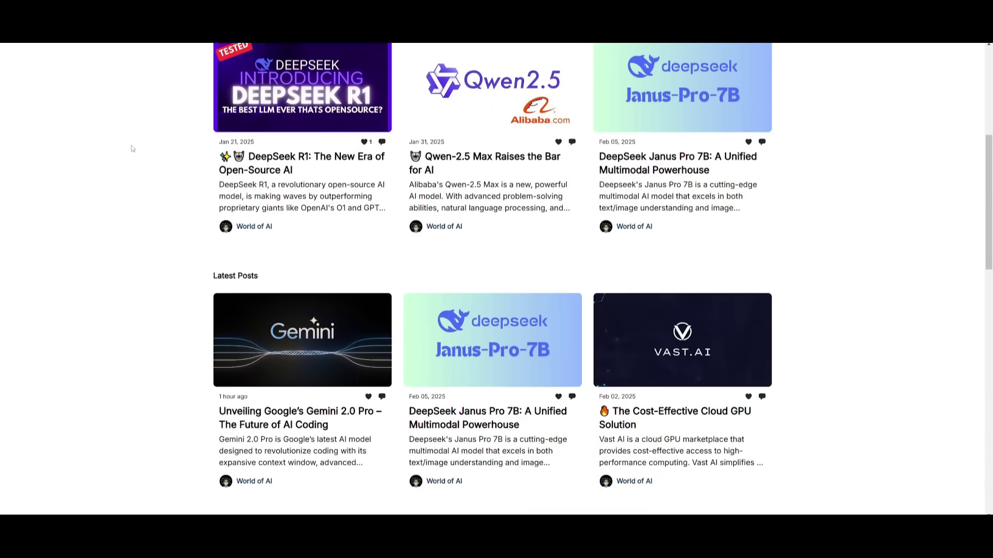
scroll(120, 149, down, 5)
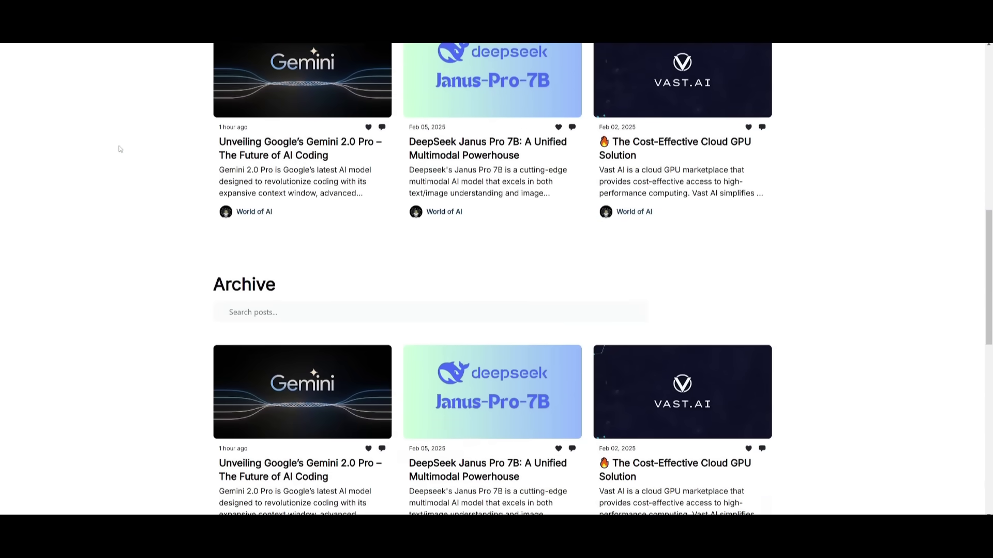
scroll(119, 149, down, 4)
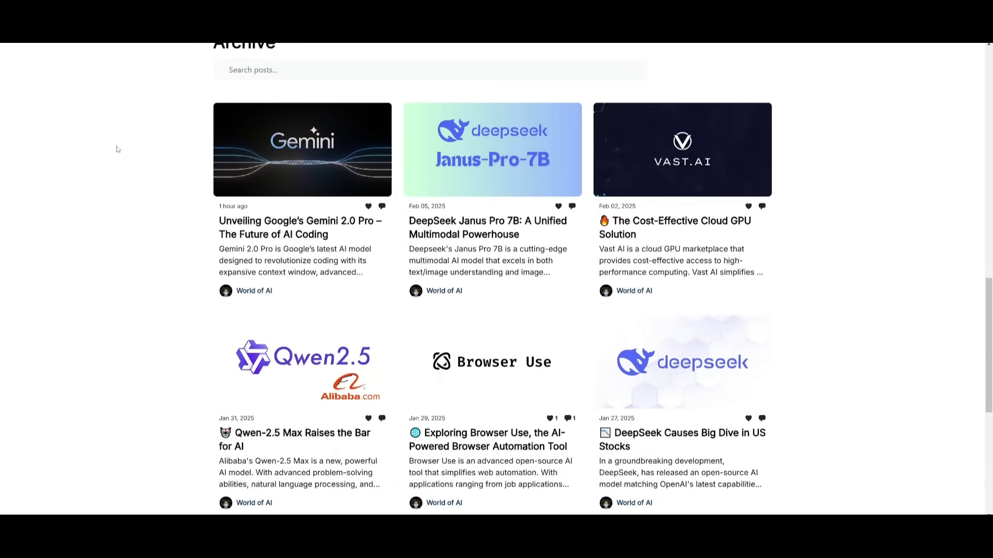
scroll(117, 149, down, 1)
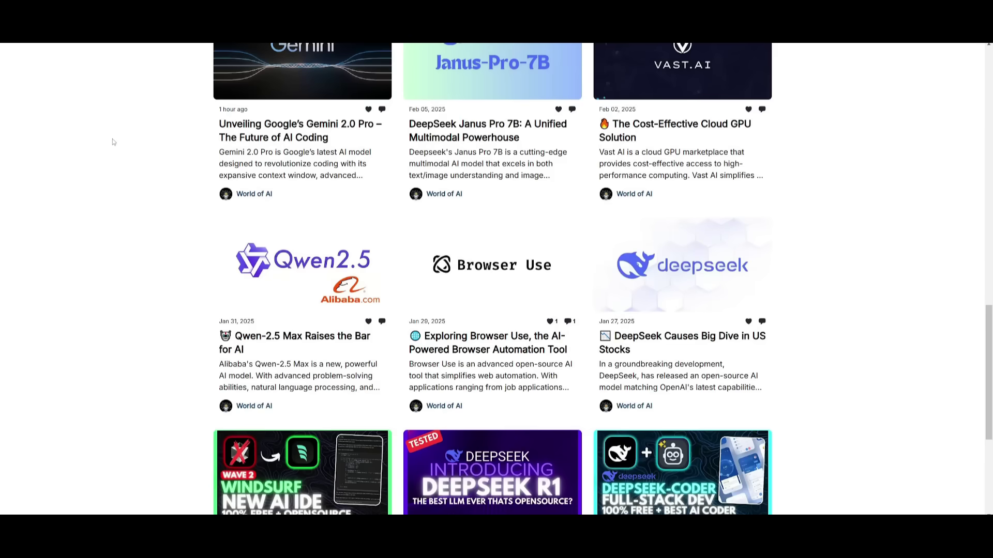
scroll(108, 140, down, 5)
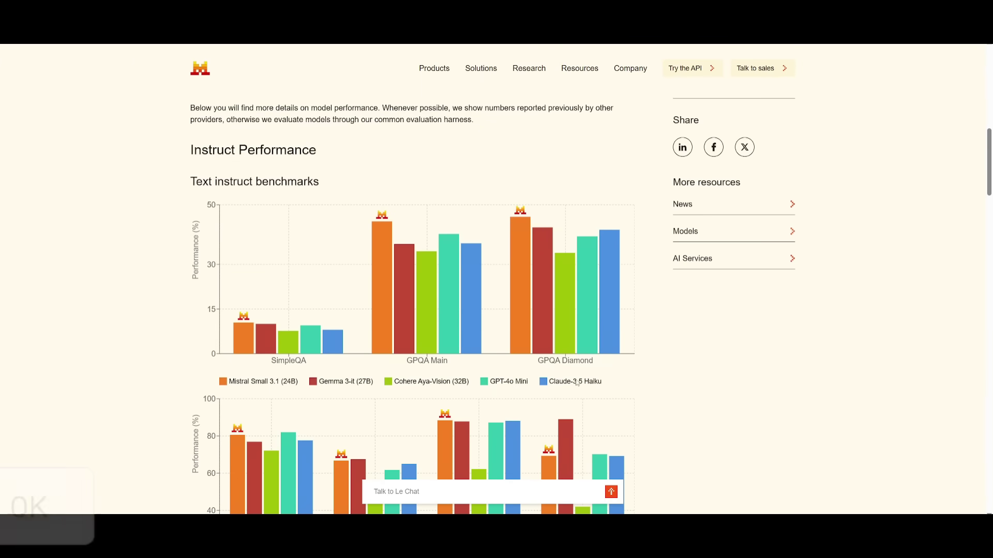
Scroll through the Mistral Small 3.1 text instruct benchmark charts on the Mistral AI announcement.
scroll(36, 258, down, 1)
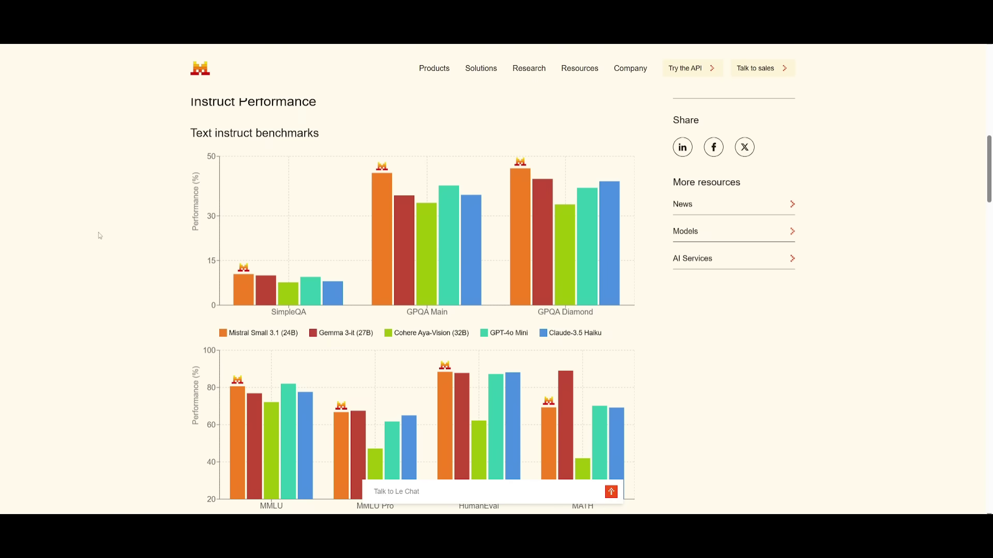
scroll(91, 233, down, 4)
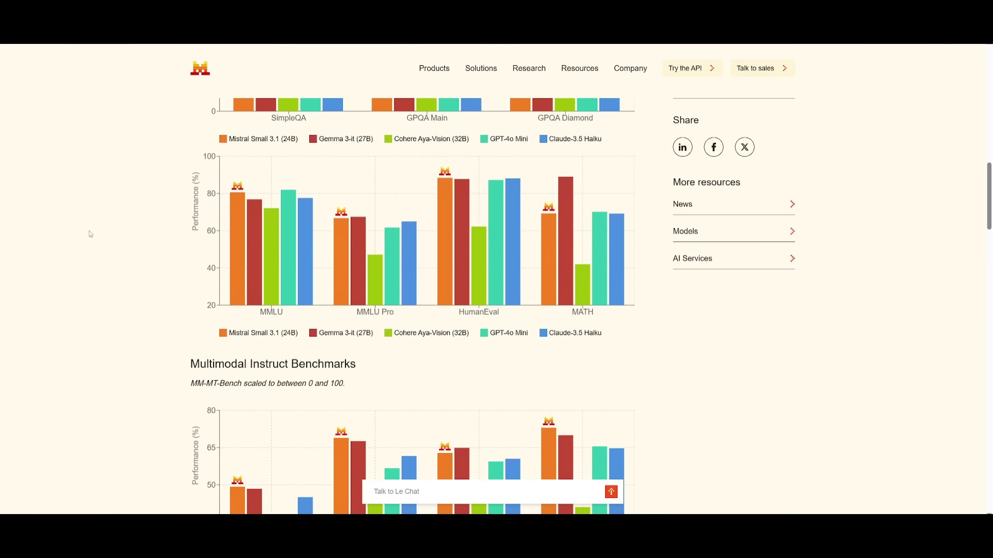
scroll(90, 236, down, 3)
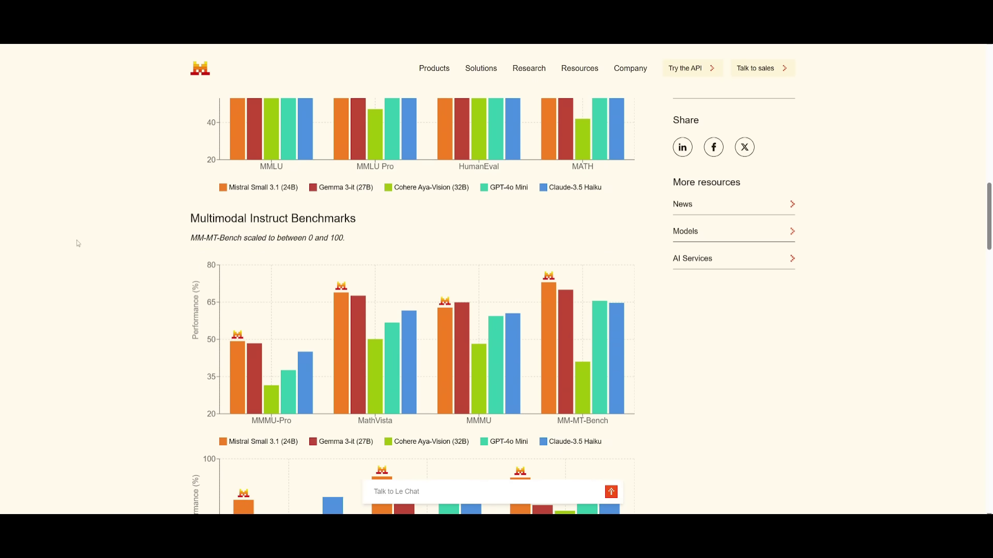
scroll(77, 243, down, 7)
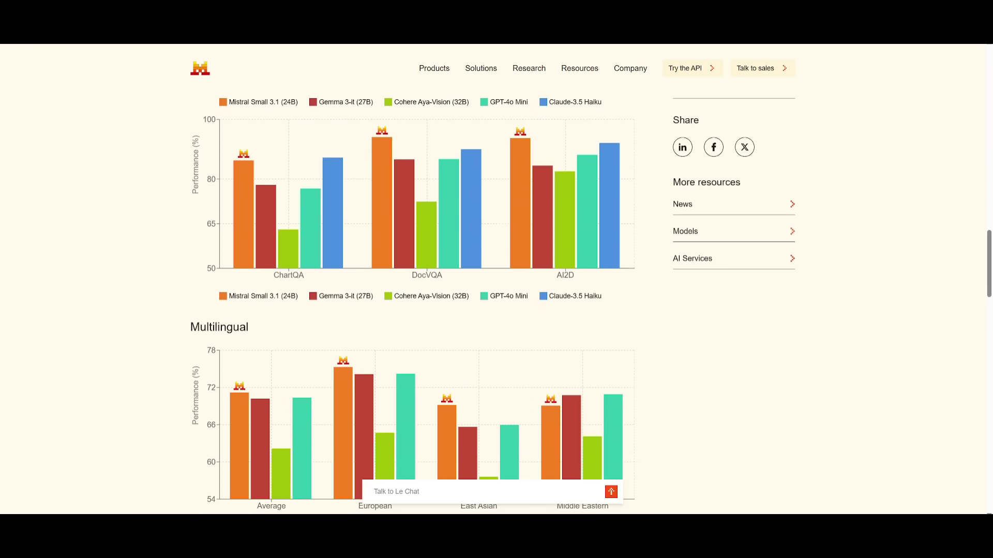
scroll(89, 198, down, 2)
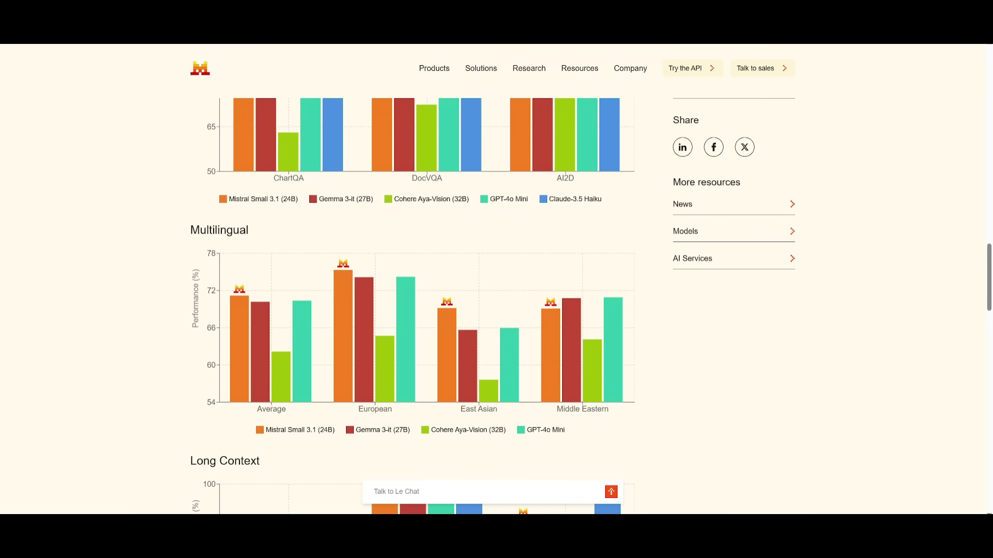
scroll(72, 243, down, 6)
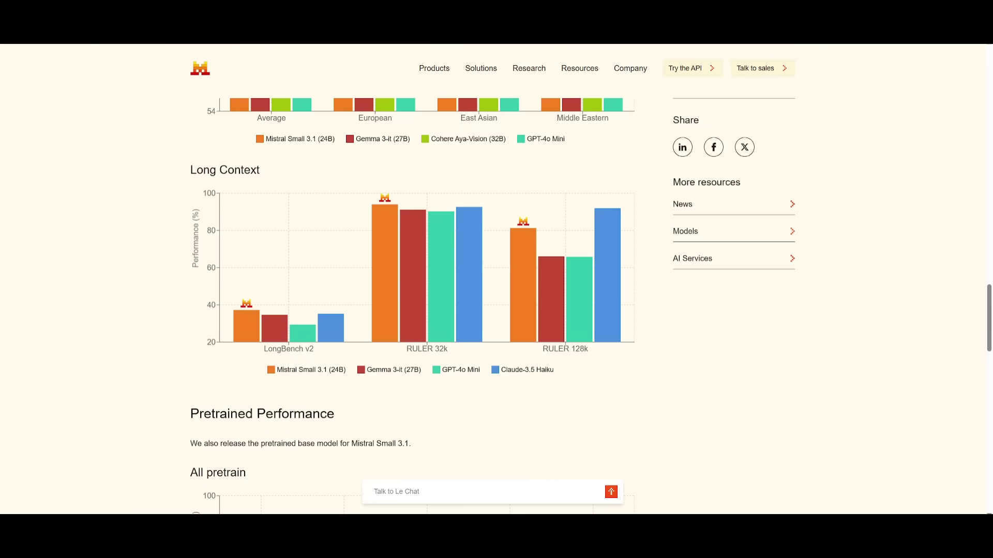
scroll(412, 279, down, 15)
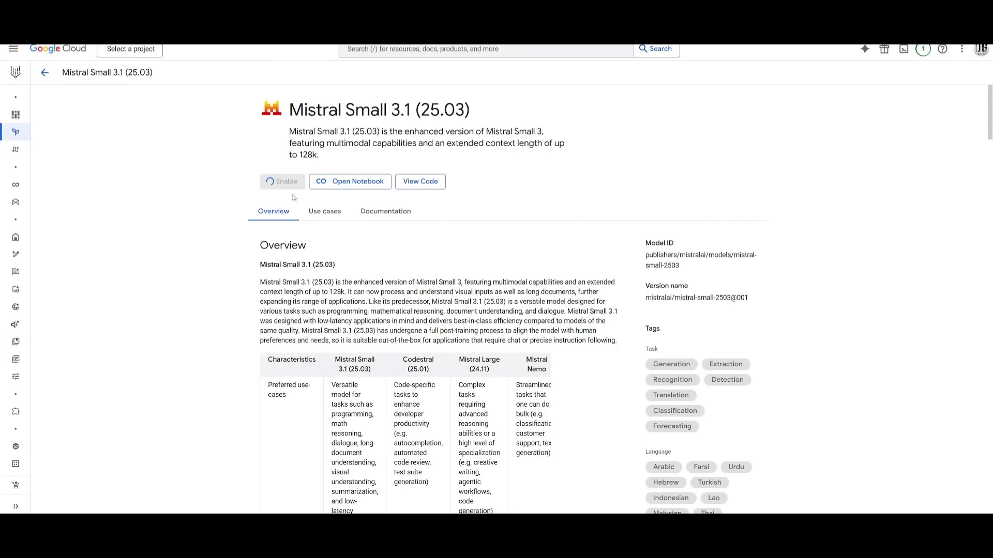
Scroll down the Vertex AI Mistral Small 3.1 (25.03) model page and back to the top.
scroll(601, 374, down, 10)
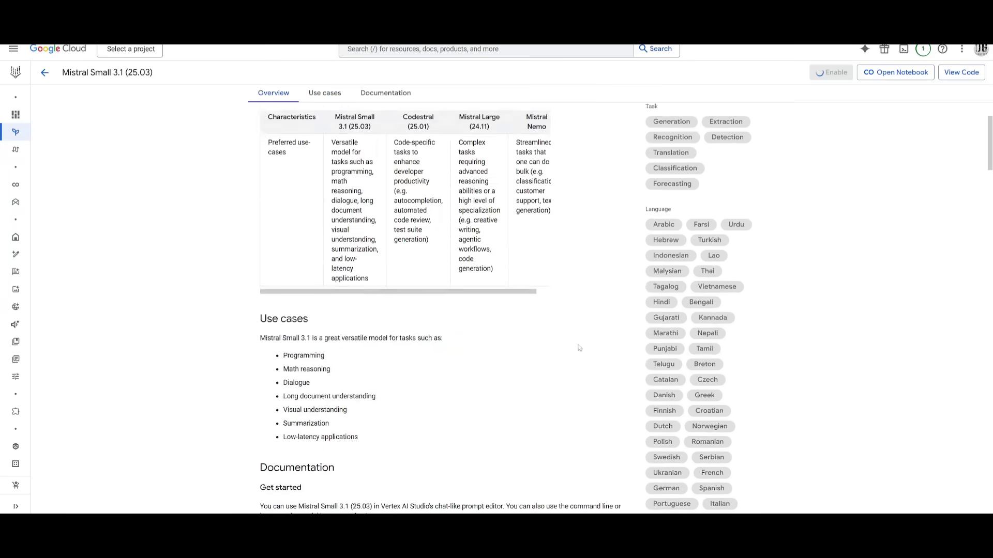
scroll(465, 310, up, 5)
scroll(305, 199, up, 5)
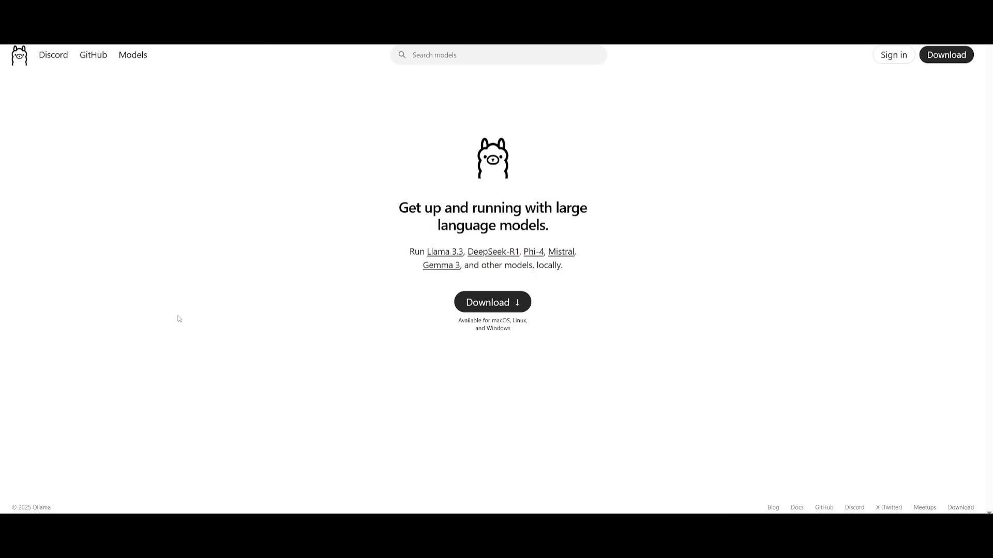
Open Ollama's gemma3 model page from Models and copy its 'ollama run gemma3' command.
click(415, 55)
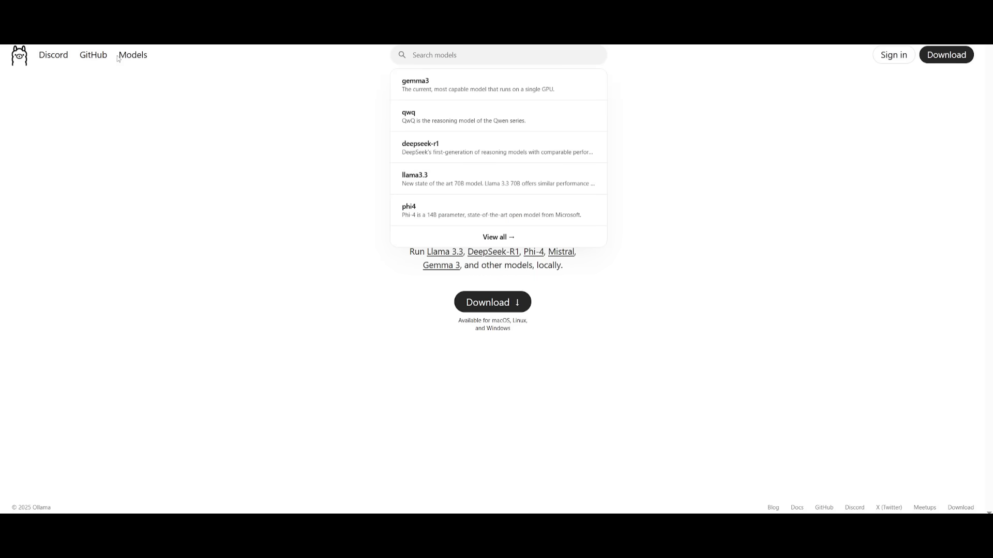
click(134, 56)
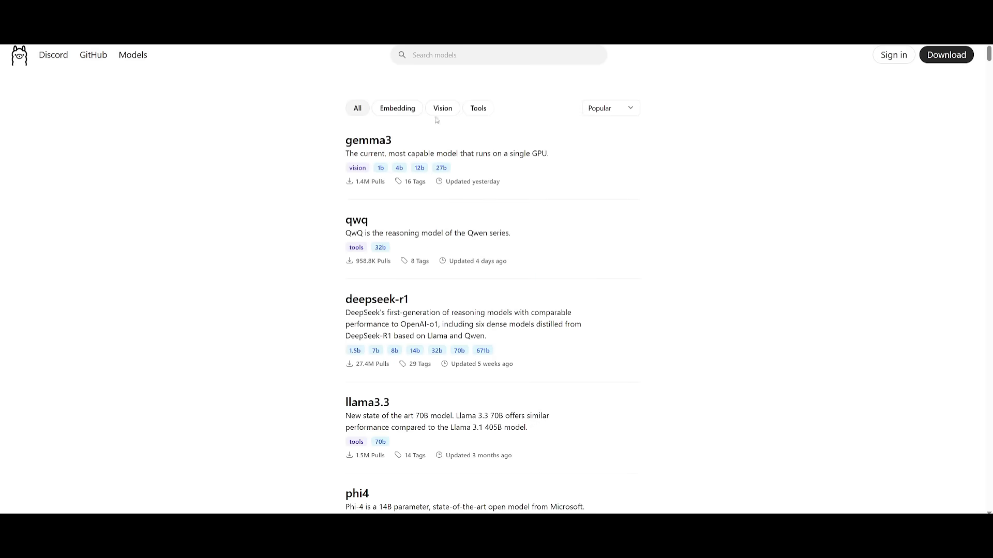
click(367, 141)
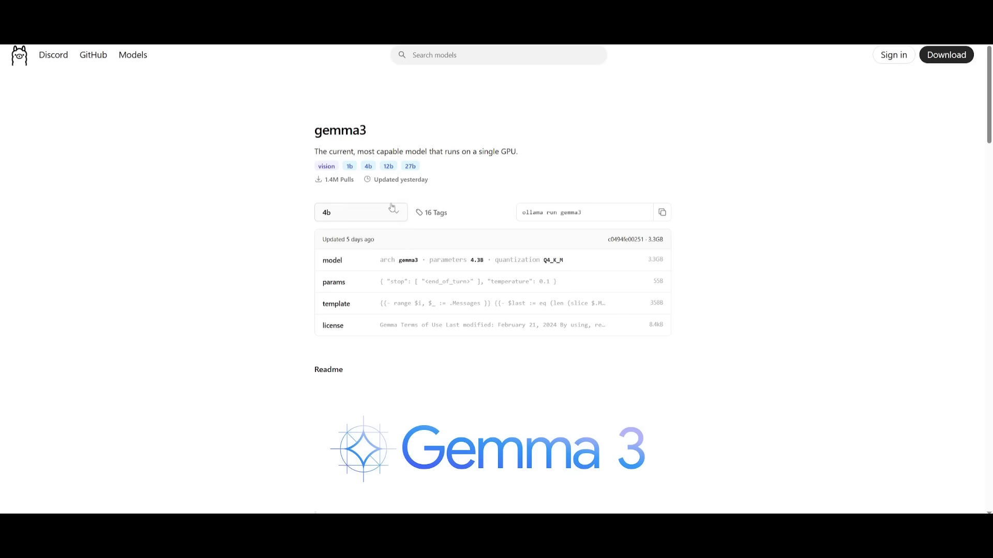
click(663, 213)
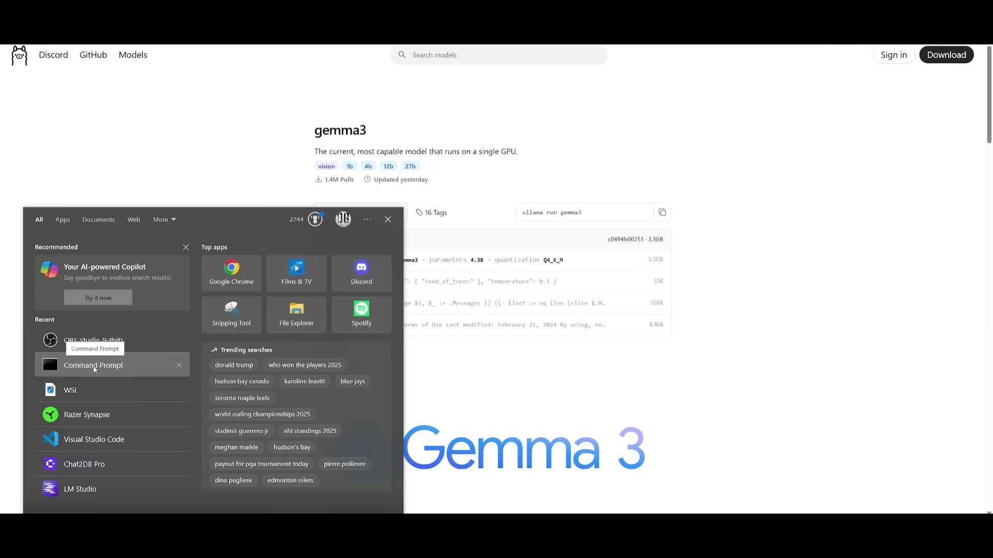
Paste 'ollama run gemma3' into Command Prompt, then close the Command Prompt window.
key(Escape)
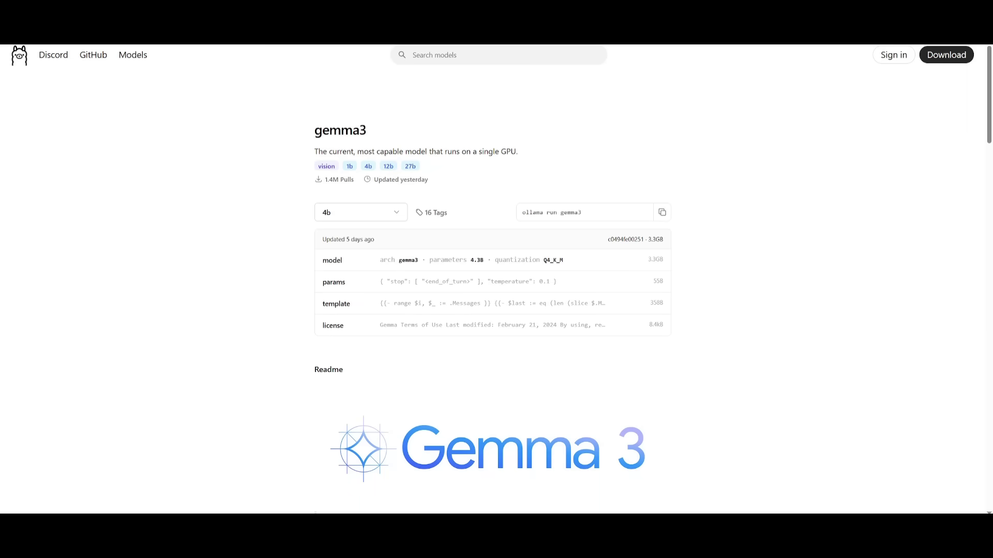
key(super)
click(91, 362)
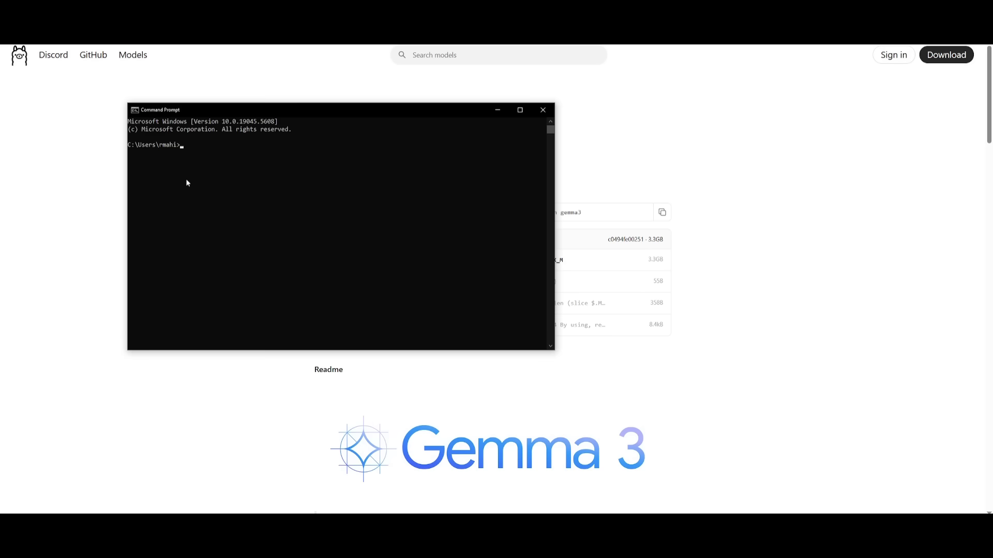
key(ctrl+v)
click(543, 109)
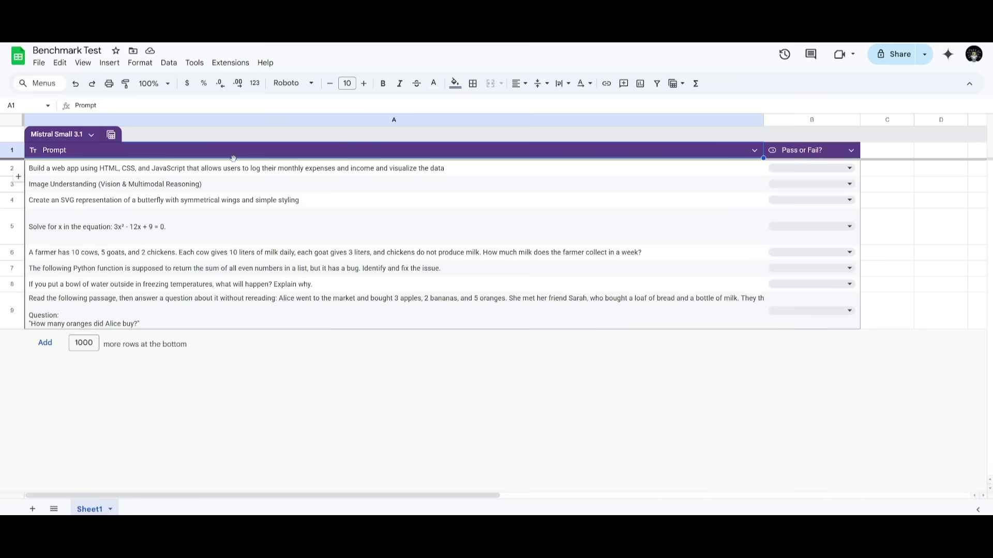
Copy the expense-tracking web app prompt text from cell A2.
click(302, 170)
double_click(303, 170)
key(ctrl+a)
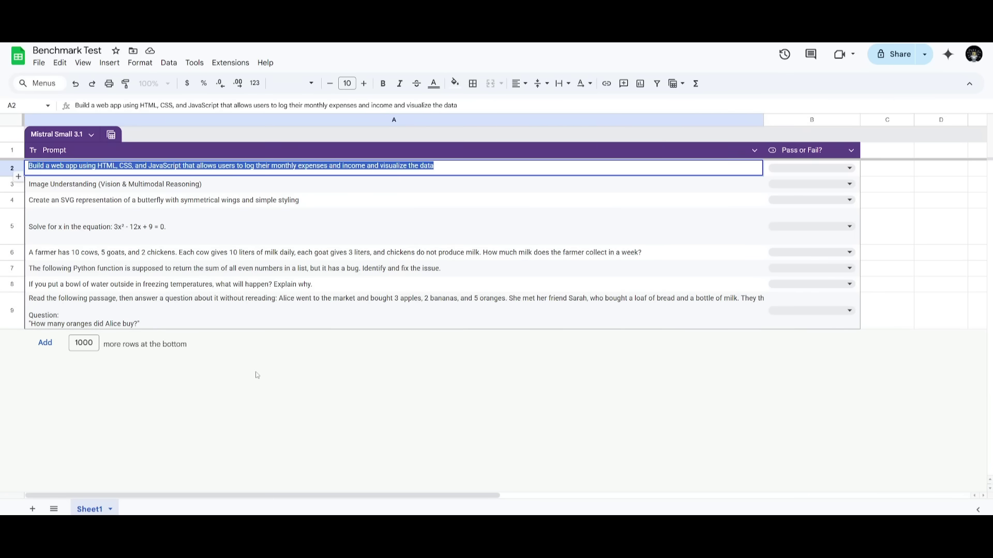
key(Escape)
key(ctrl+Down)
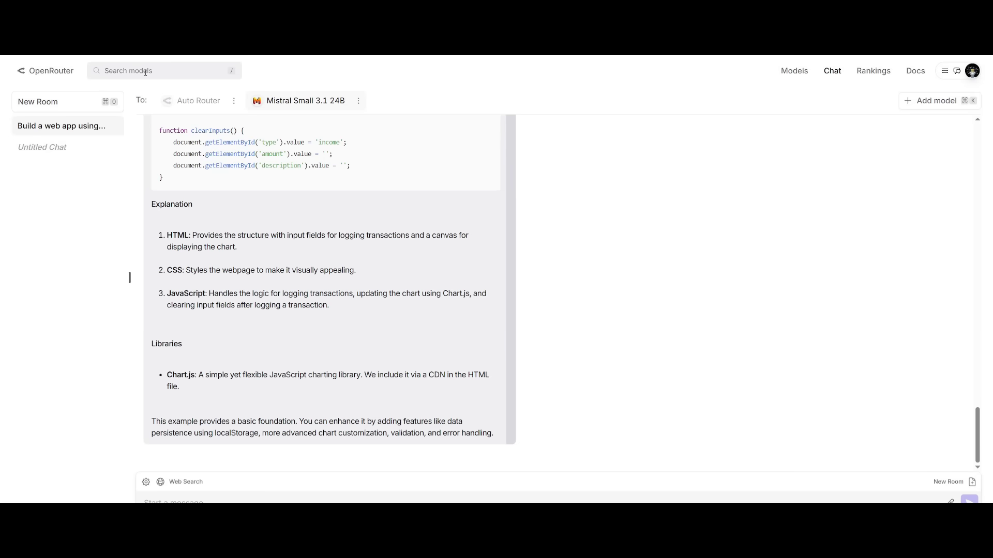
Look over Mistral Small 3.1 24B's generated web app code and explanation in the chat.
mouse_move(196, 98)
mouse_move(293, 110)
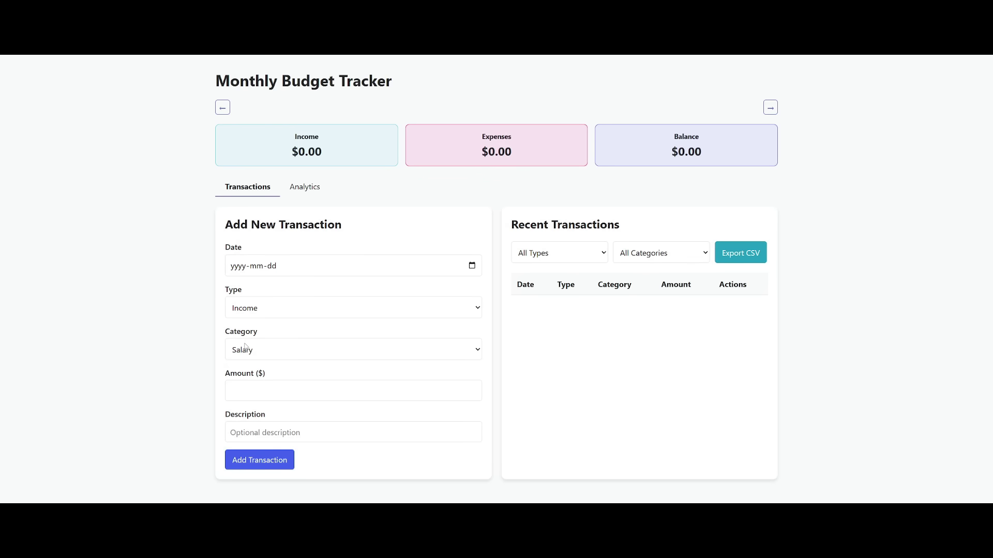
click(260, 307)
click(259, 307)
click(246, 313)
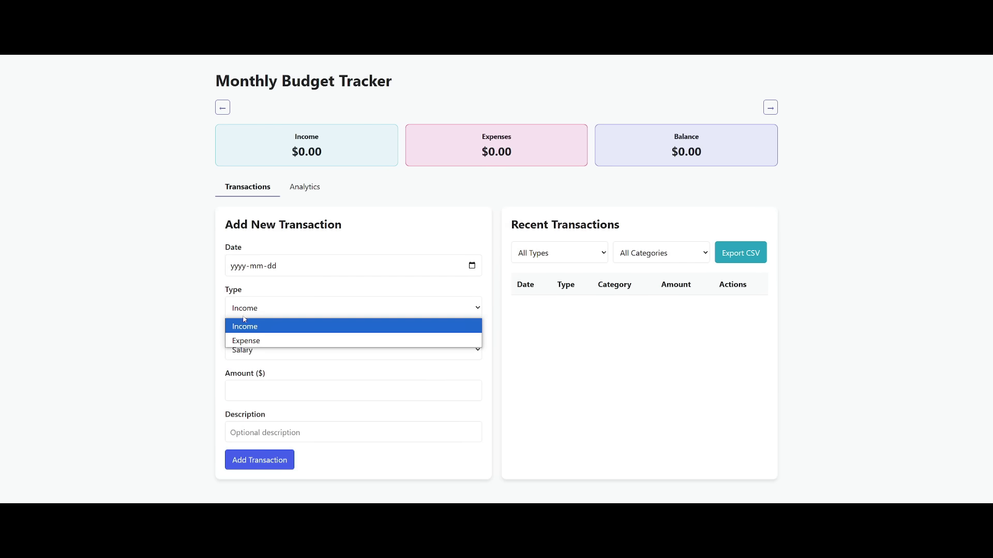
click(217, 359)
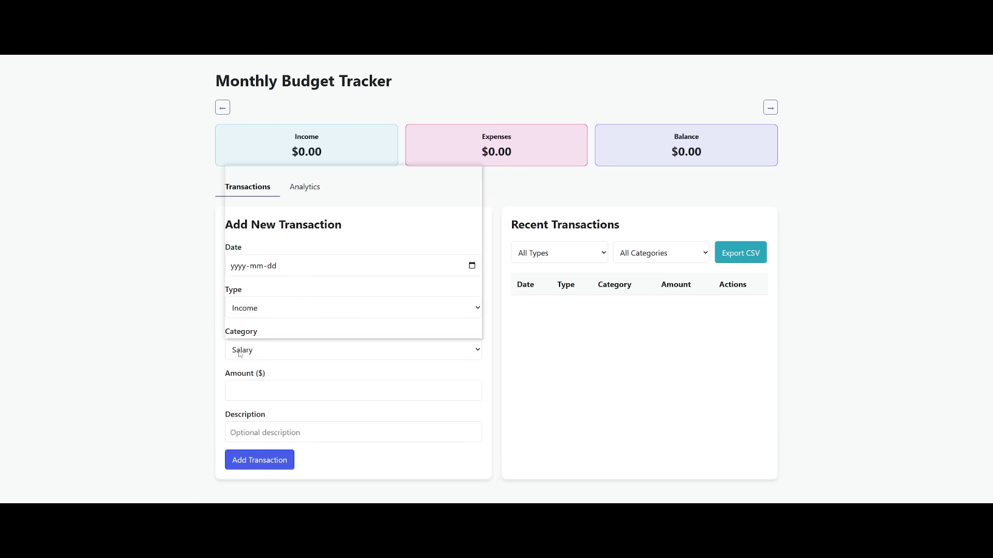
click(242, 352)
click(252, 369)
click(250, 391)
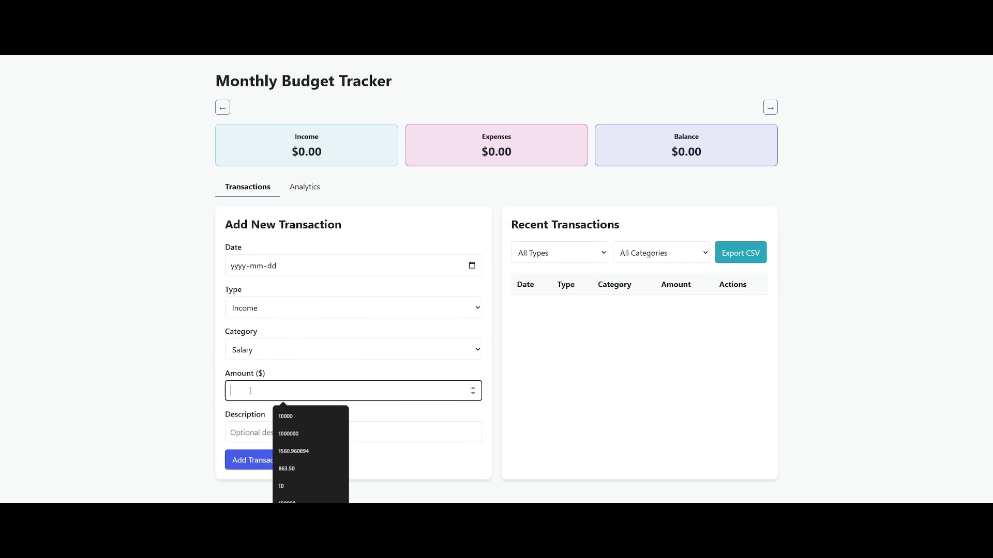
key(Tab)
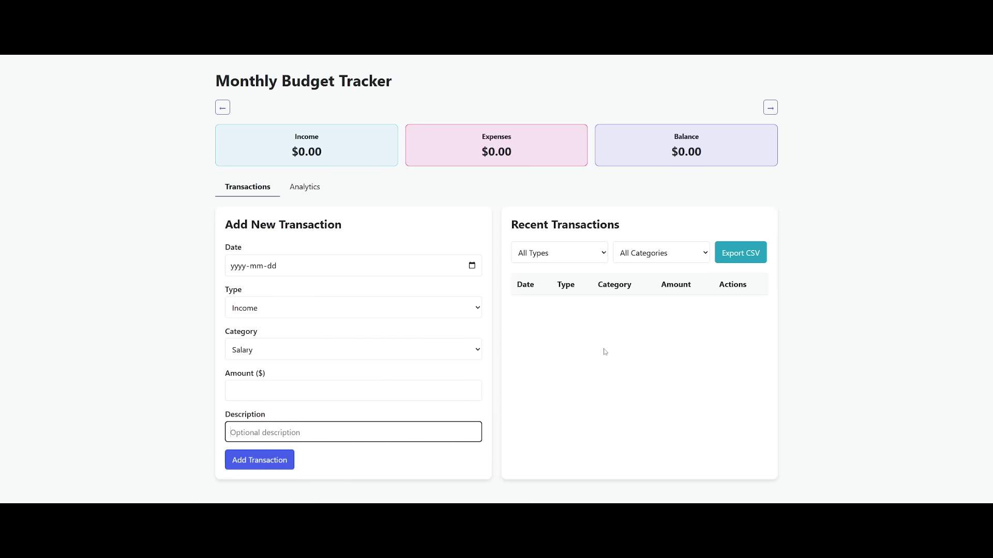
click(308, 187)
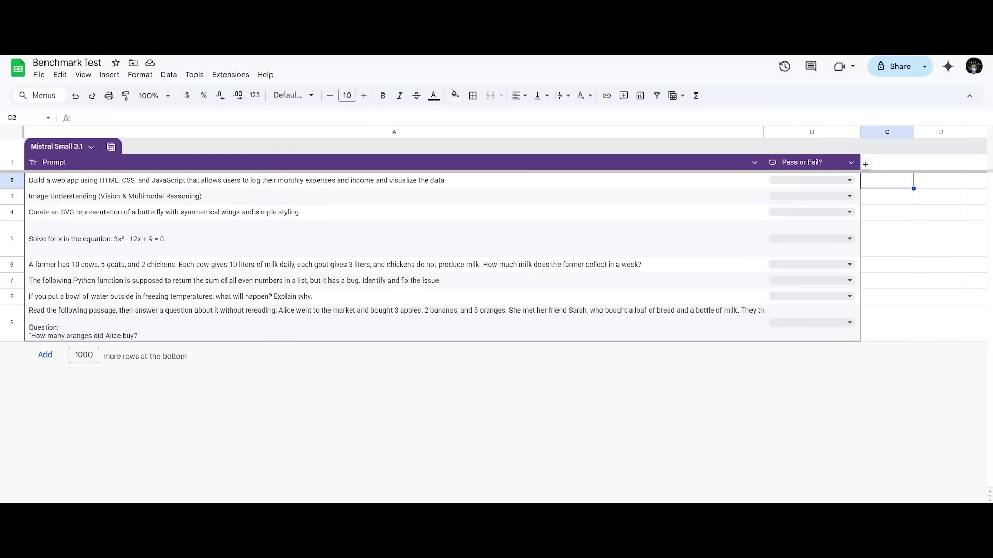
Set cell B2 to Pass for the web app prompt.
click(785, 179)
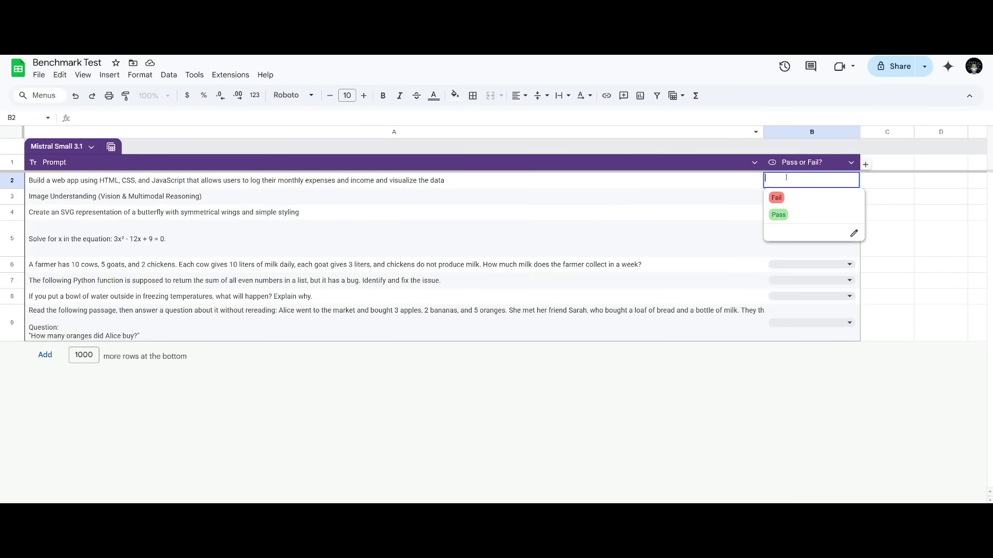
click(778, 213)
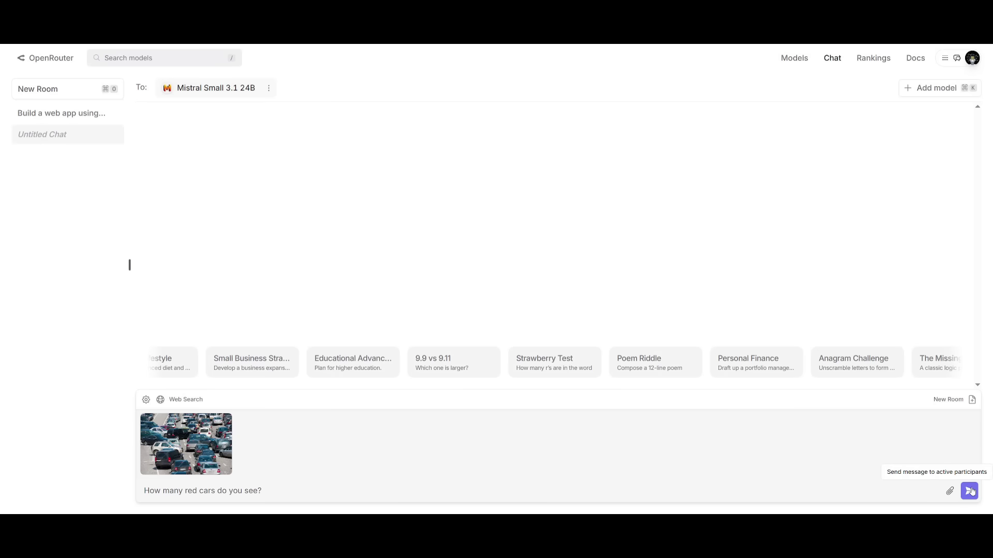
Inspect the attached traffic photo, then send the how-many-red-cars question to Mistral Small 3.1 24B.
mouse_move(184, 438)
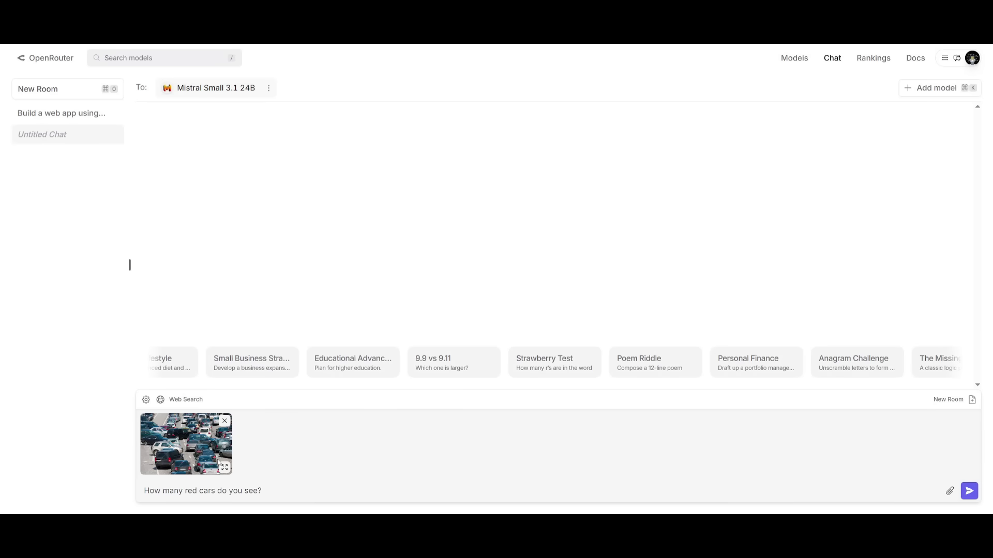
click(223, 468)
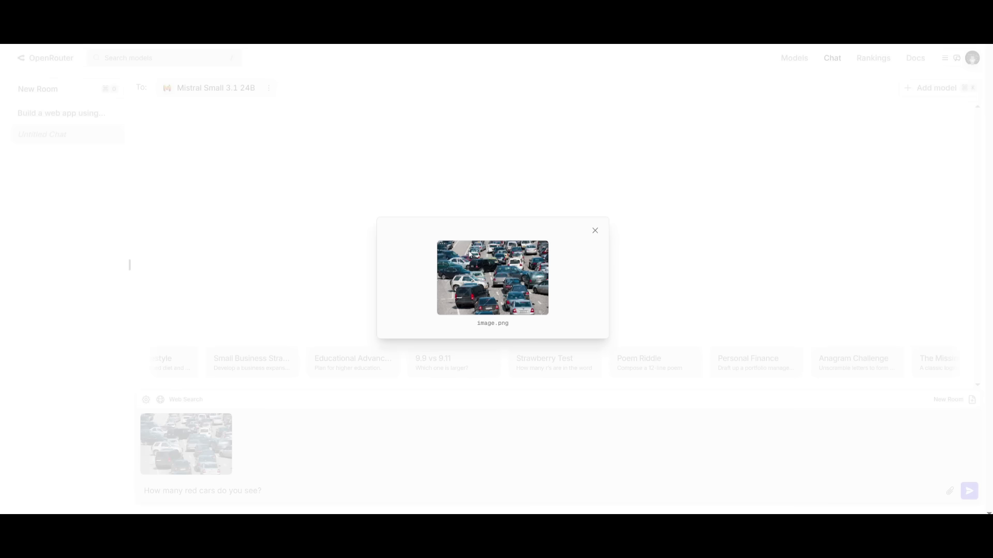
click(401, 409)
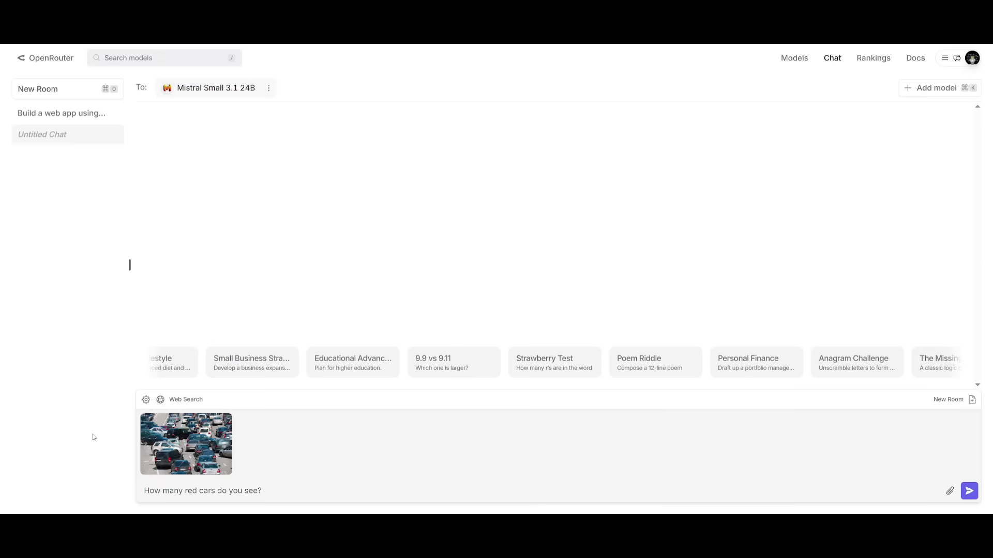
mouse_move(157, 450)
click(969, 490)
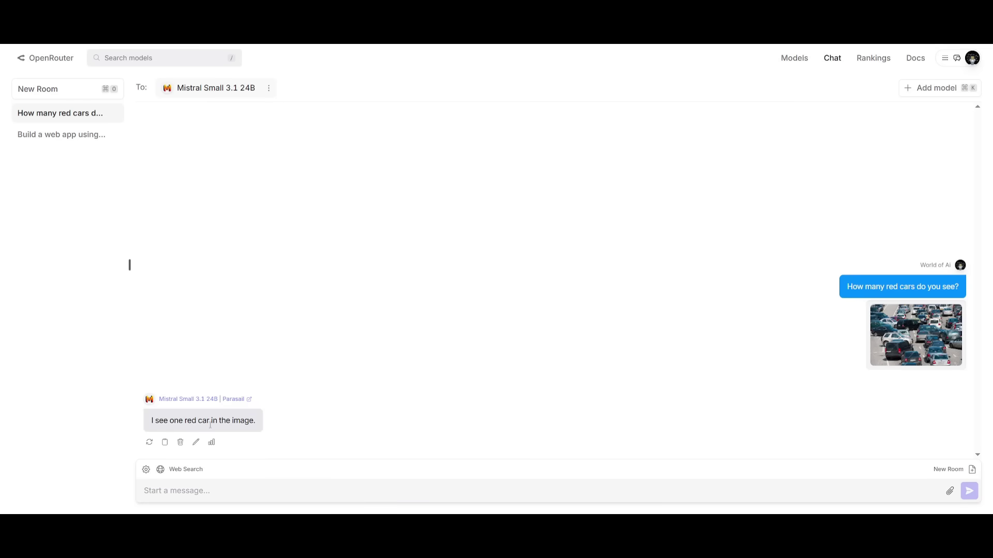
mouse_move(906, 370)
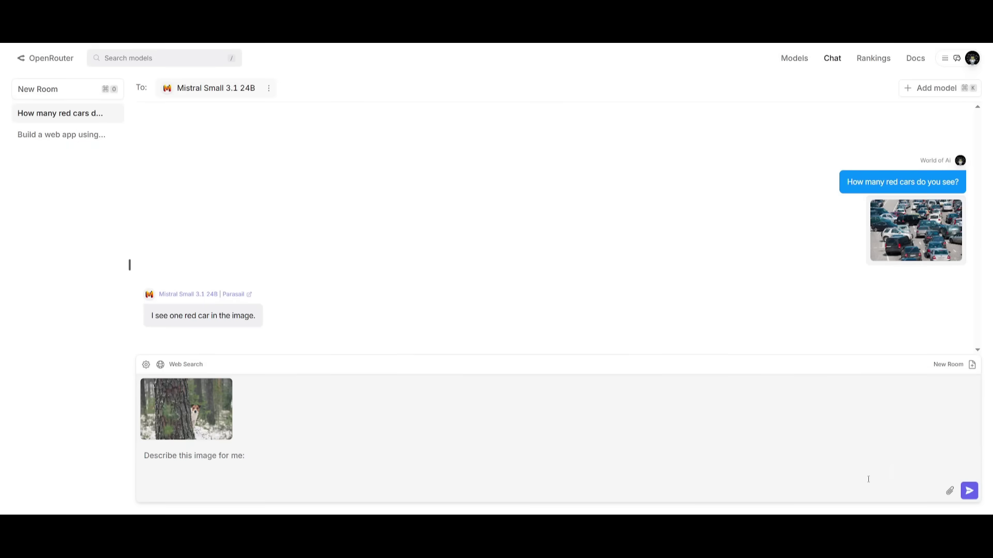
Send the dog photo with 'Describe this image for me:' and view it full size.
click(969, 491)
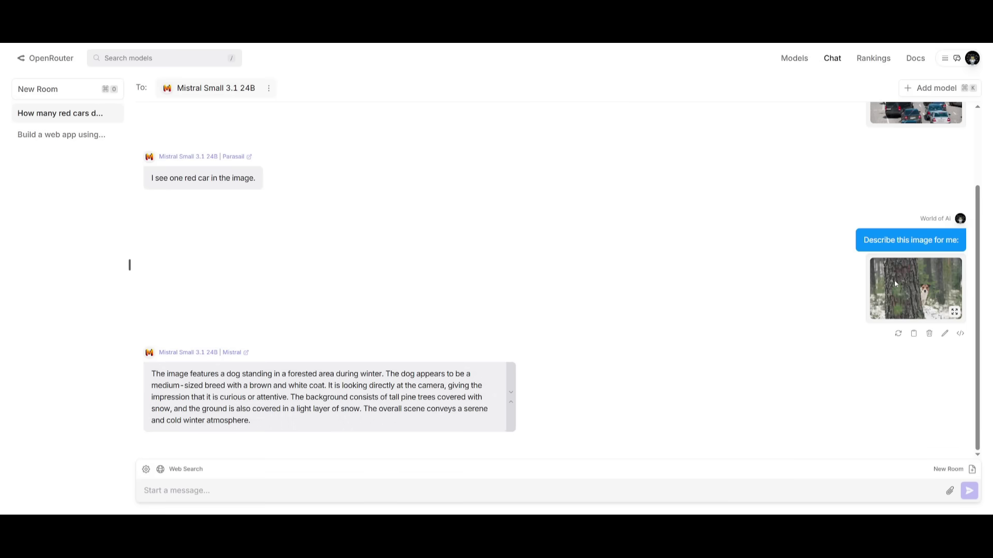
click(954, 312)
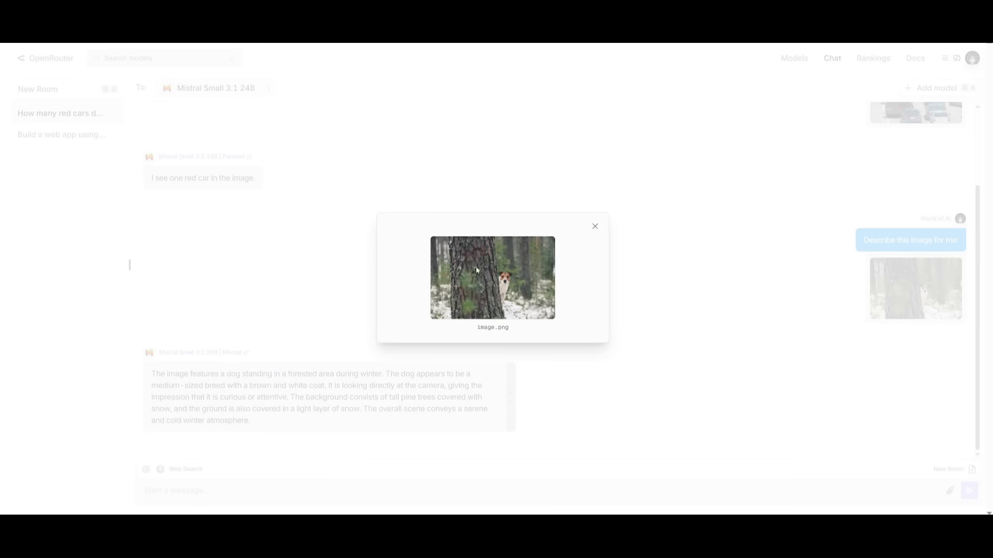
click(650, 268)
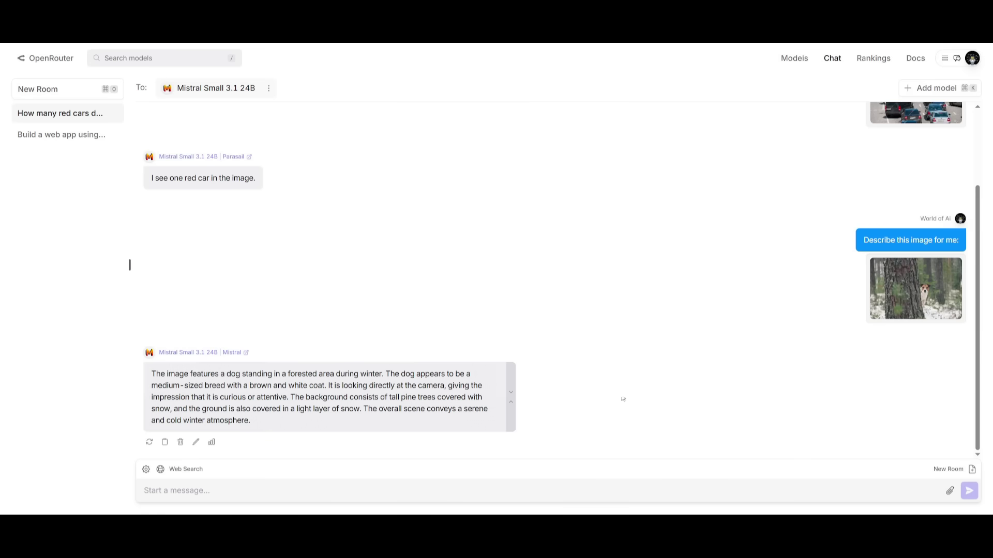
Mark the image-understanding prompt in B3 as Pass.
mouse_move(843, 311)
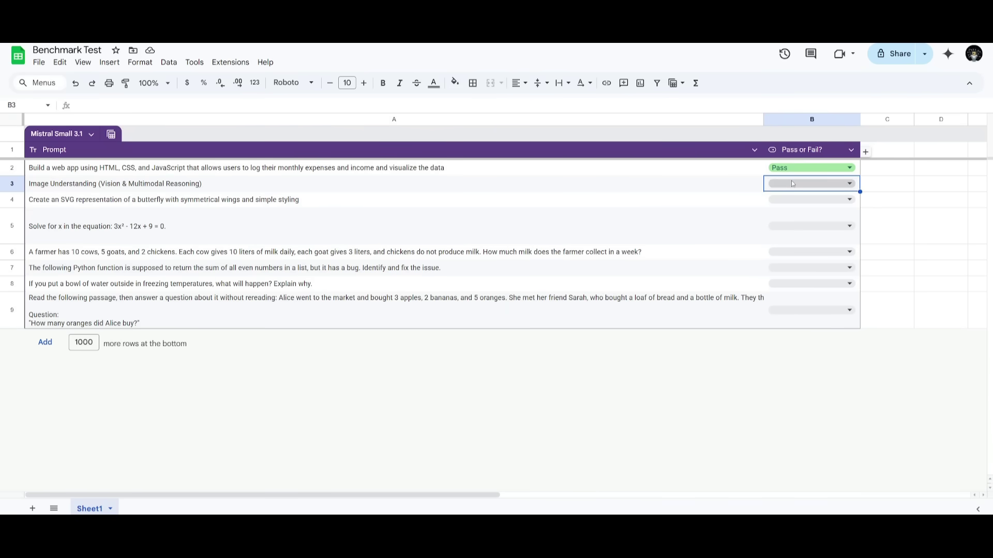
click(791, 183)
click(779, 218)
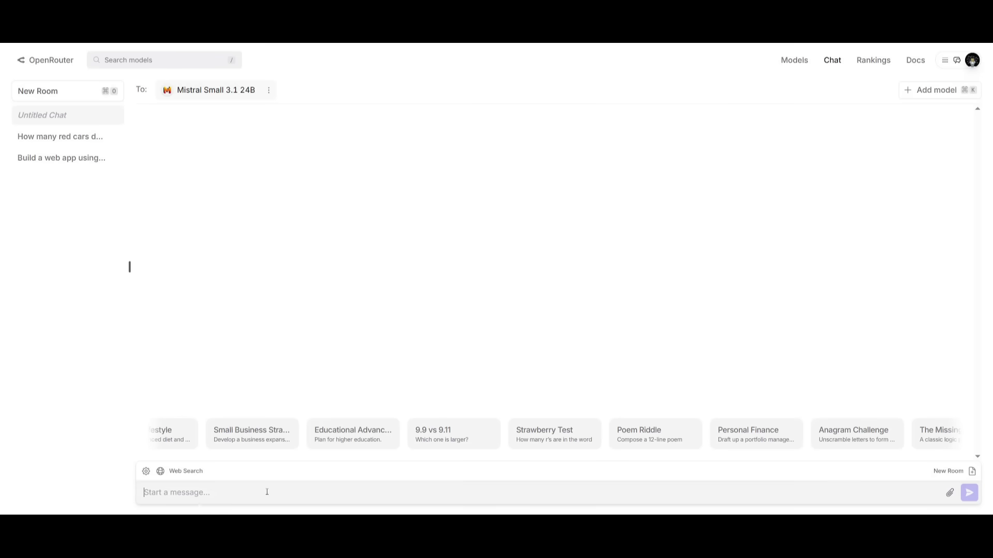
Send the symmetrical-wing SVG butterfly prompt to Mistral Small 3.1 24B and copy the returned SVG code.
text(Create an SVG representation of a butterfly with symmetrical wings and simple styling)
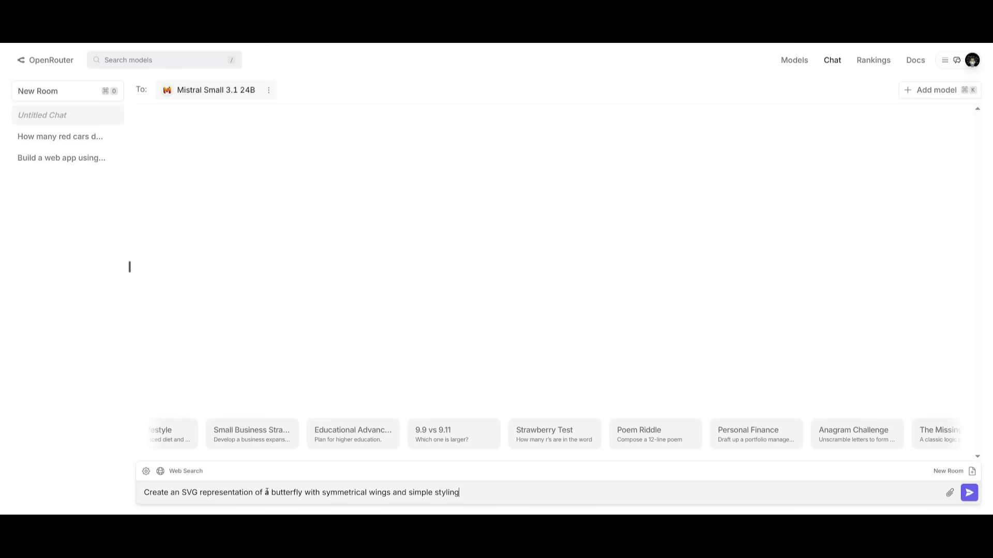
key(Return)
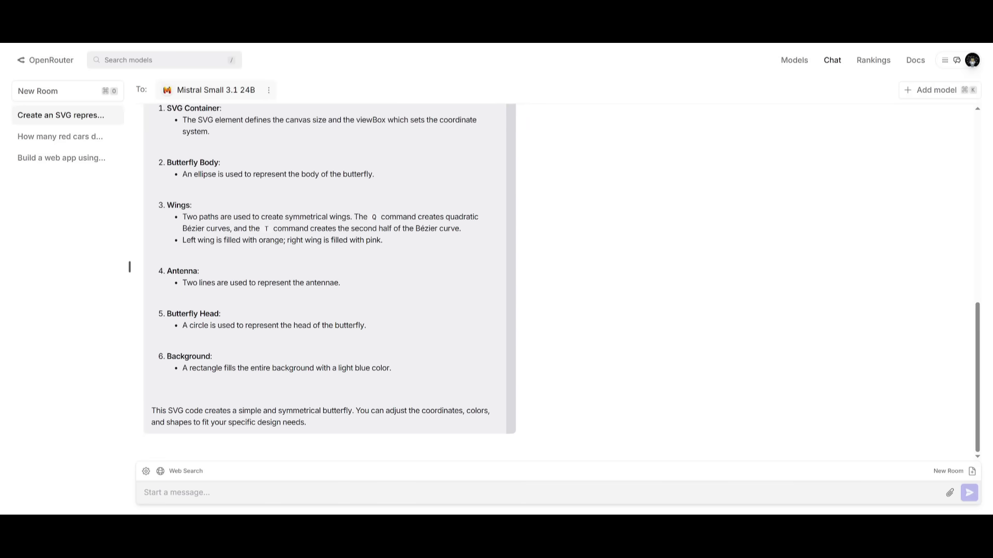
scroll(349, 185, up, 7)
triple_click(348, 185)
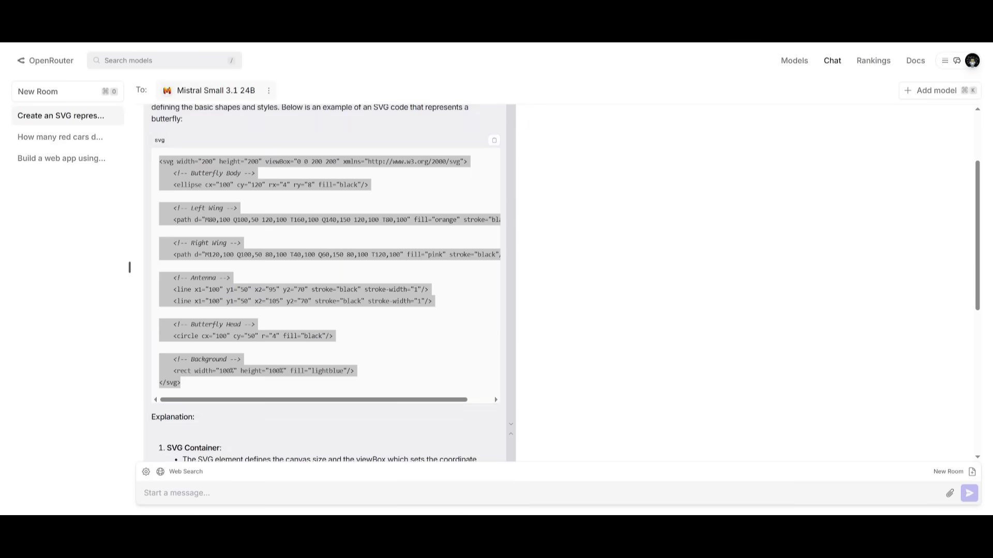
key(ctrl+Tab)
Replace SVGViewer's sample code with Mistral's butterfly SVG and reposition the preview.
key(ctrl+a)
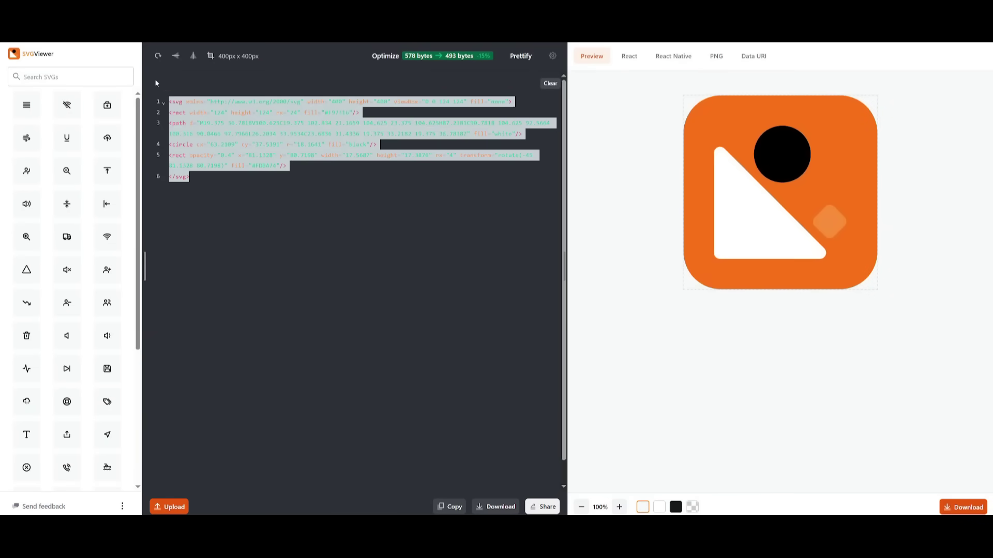
text(<svg width="200" height="200" viewBox="0 0 200 200" xmlns="http://www.w3.org/2000/svg">     <!-- Butterfly Body -->     <ellipse cx="100" cy="120" rx="4" ry="8" fill="black"/>      <!-- Left Wing -->     <path d="M80,100 Q100,50 120,100 T160,100 Q140,150 120,100 T80,100" fill="orange" stroke="black"/>      <!-- Right Wing -->     <path d="M120,100 Q100,50 80,100 T40,100 Q60,150 80,100 T120,100" fill="pink" stroke="black"/>      <!-- Antenna -->     <line x1="100" y1="50" x2="95" y2="70" stroke="black" stroke-width="1"/>     <line x1="100" y1="50" x2="105" y2="70" stroke="black" stroke-width="1"/>      <!-- Butterfly Head -->     <circle cx="100" cy="50" r="4" fill="black"/>      <!-- Background -->     <rect width="100%" height="100%" fill="lightblue"/> </svg>)
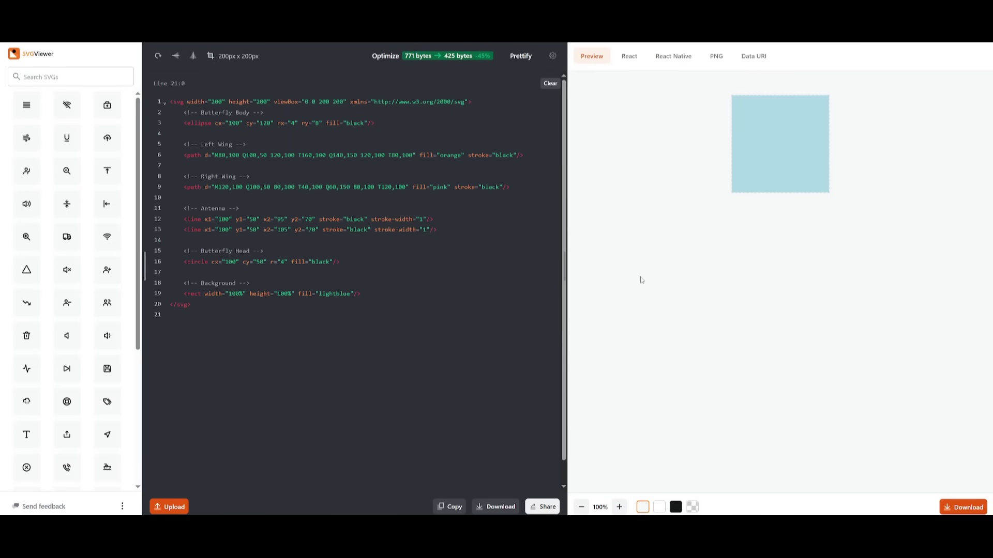
drag(771, 133, 730, 269)
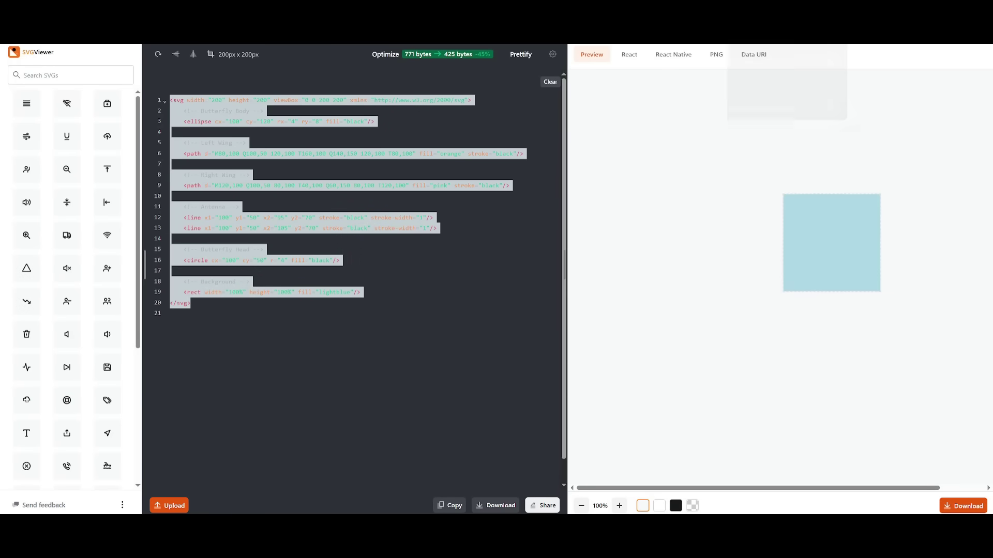
Paste the butterfly SVG code from the OpenRouter chat into SVGViewer's editor again.
click(683, 31)
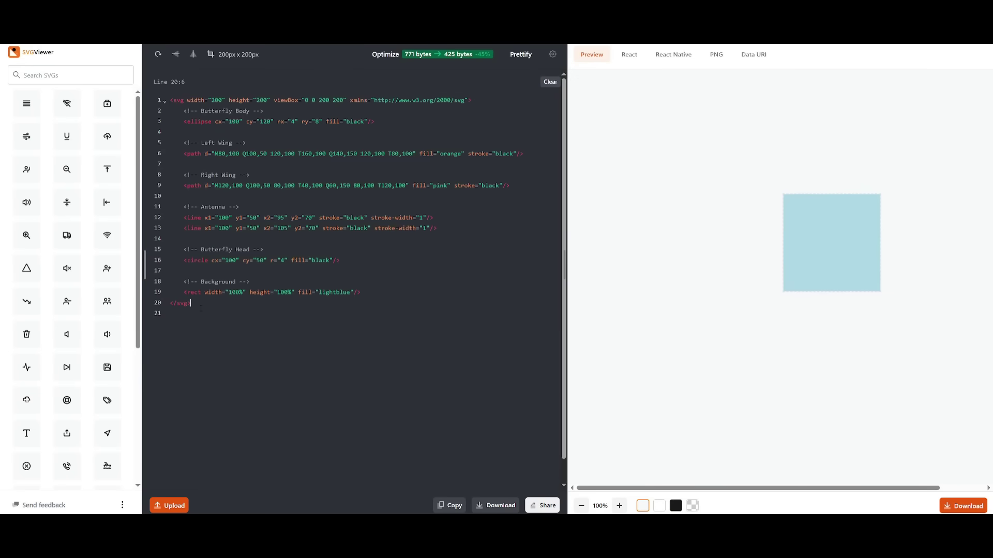
key(ctrl+a)
text(<svg width="200" height="200" viewBox="0 0 200 200" xmlns="http://www.w3.org/2000/svg">     <!-- Background Rectangle -->     <rect width="100%" height="100%" fill="lightgrey"/>      <!-- Butterfly Body -->     <ellipse cx="100" cy="120" rx="4" ry="10" fill="black"/>      <!-- Left Wing -->     <path d="M80,100 Q100,50 120,100 T160,100 Q140,150 120,100 T80,100" fill="orange" stroke="black" stroke-width="1"/>      <!-- Right Wing -->     <path d="M120,100 Q100,50 80,100 T40,100 Q60,150 80,100 T120,100" fill="pink" stroke="black" stroke-width="1"/>      <!-- Antenna -->     <line x1="100" y1="50" x2="95" y2="70" stroke="black" stroke-width="1"/>     <line x1="100" y1="50" x2="105" y2="70" stroke="black" stroke-width="1"/>      <!-- Butterfly Head -->     <circle cx="100" cy="50" r="4" fill="black"/> </svg>)
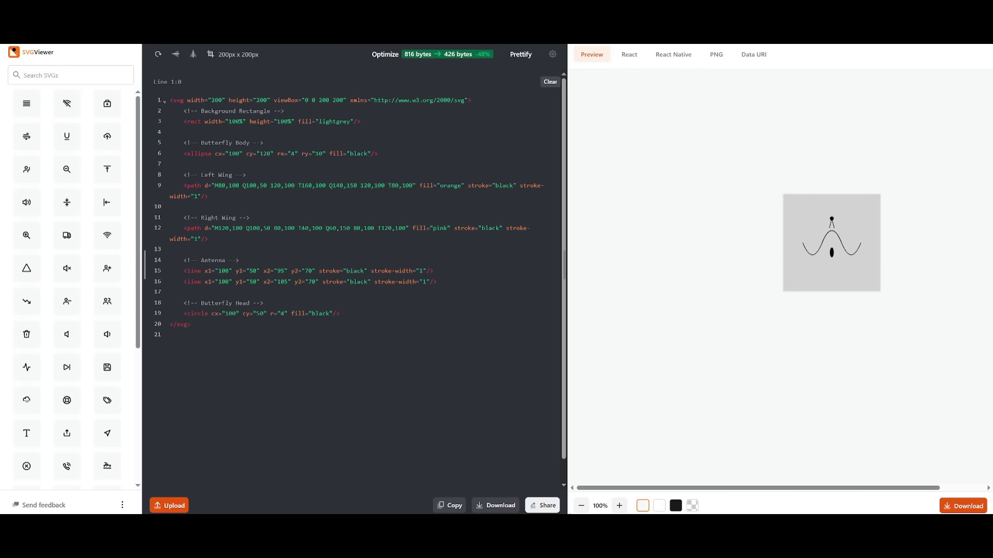
click(671, 45)
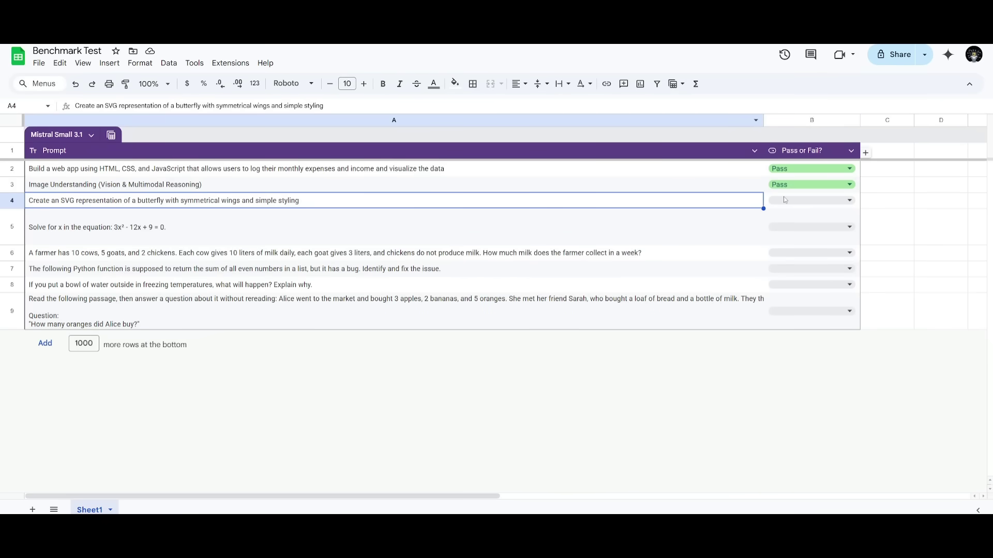
Grade the butterfly SVG prompt in B4 as Fail.
click(786, 200)
click(786, 200)
click(780, 217)
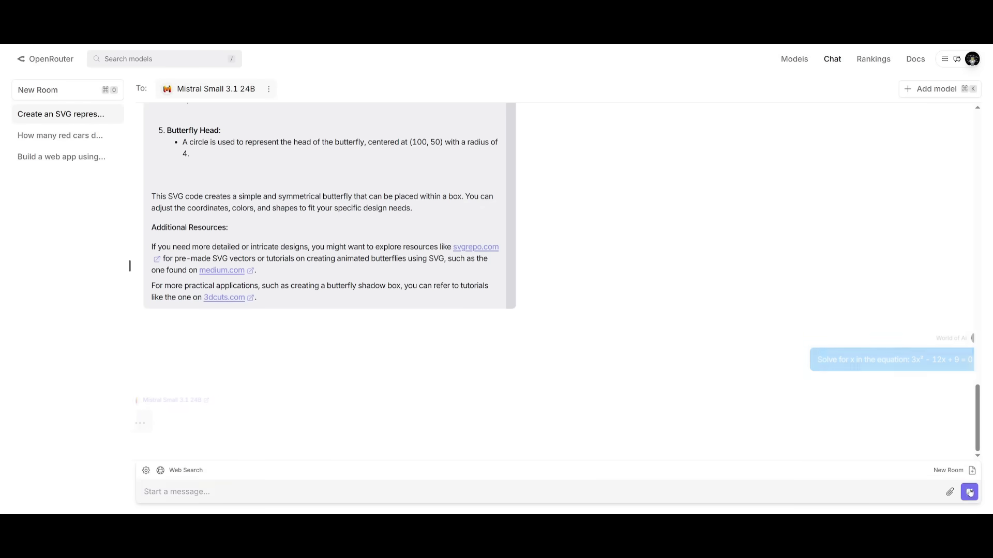
Send the 3x² - 12x + 9 = 0 equation prompt to Mistral Small 3.1 24B.
key(Return)
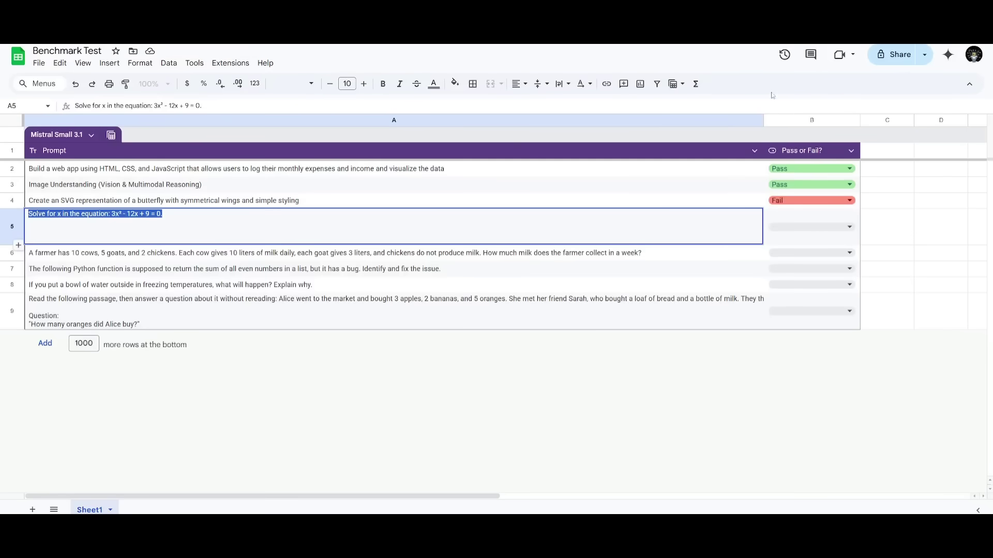
Grade the quadratic equation prompt in B5 as Pass.
click(813, 228)
click(778, 250)
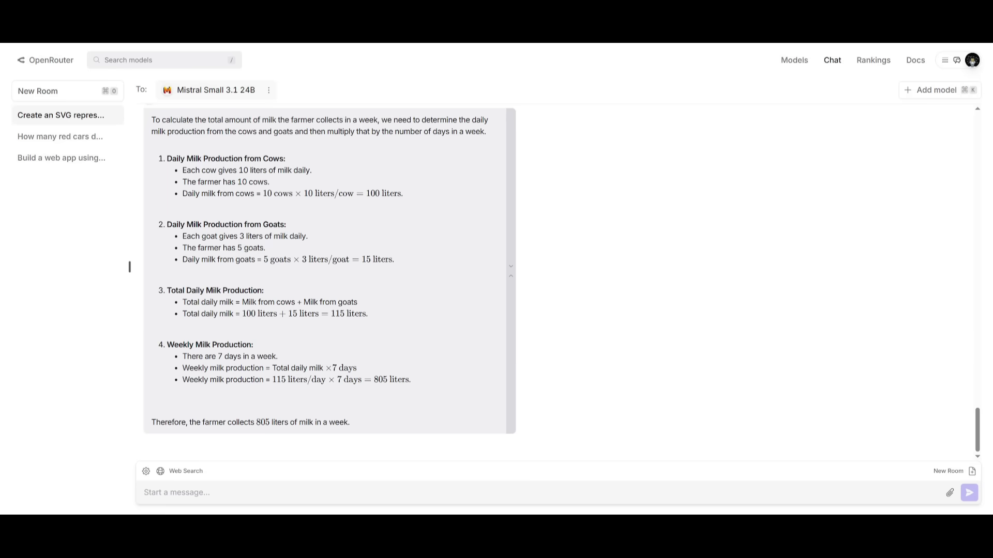
Read Mistral's 805 liters per week farmer answer and bring up row 6's Pass/Fail choices.
scroll(304, 272, up, 3)
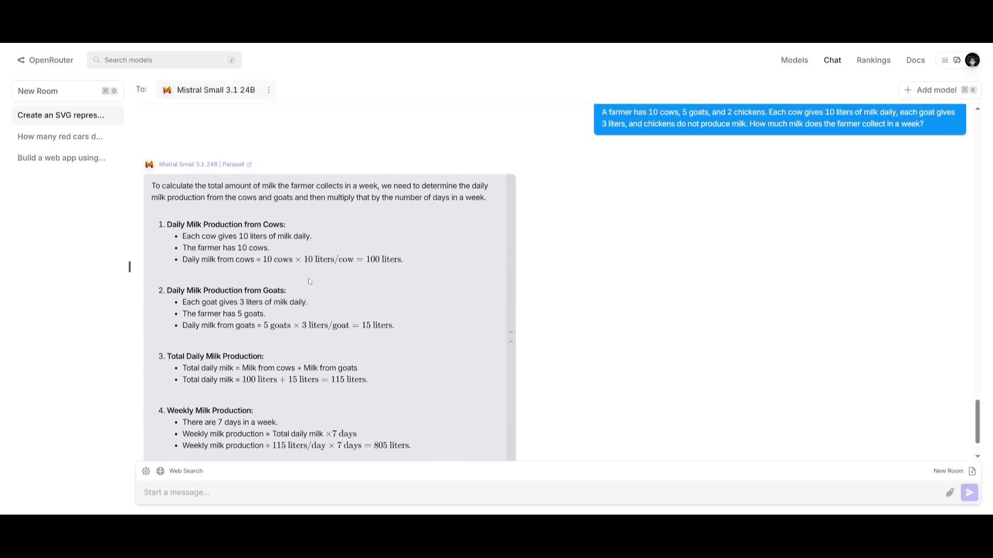
scroll(333, 238, down, 2)
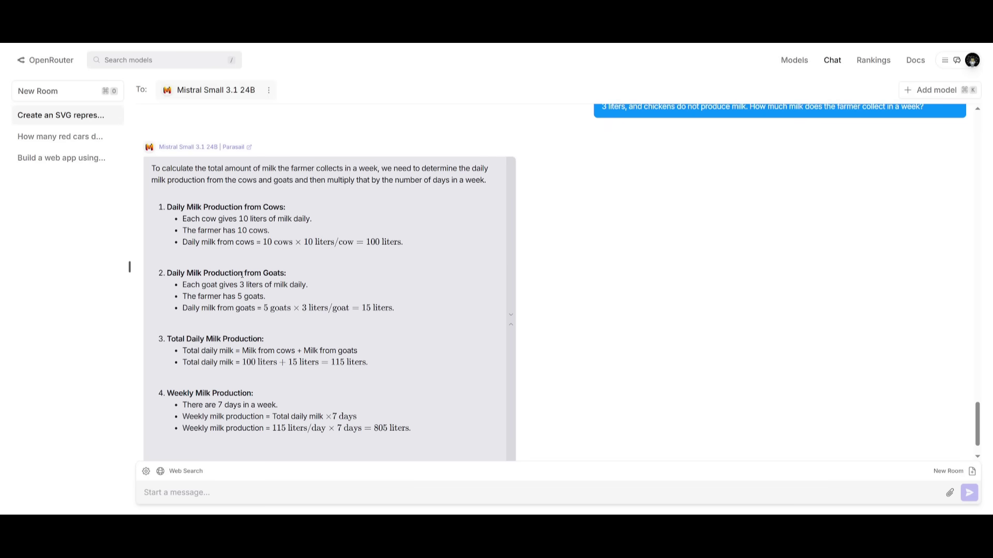
scroll(233, 282, down, 1)
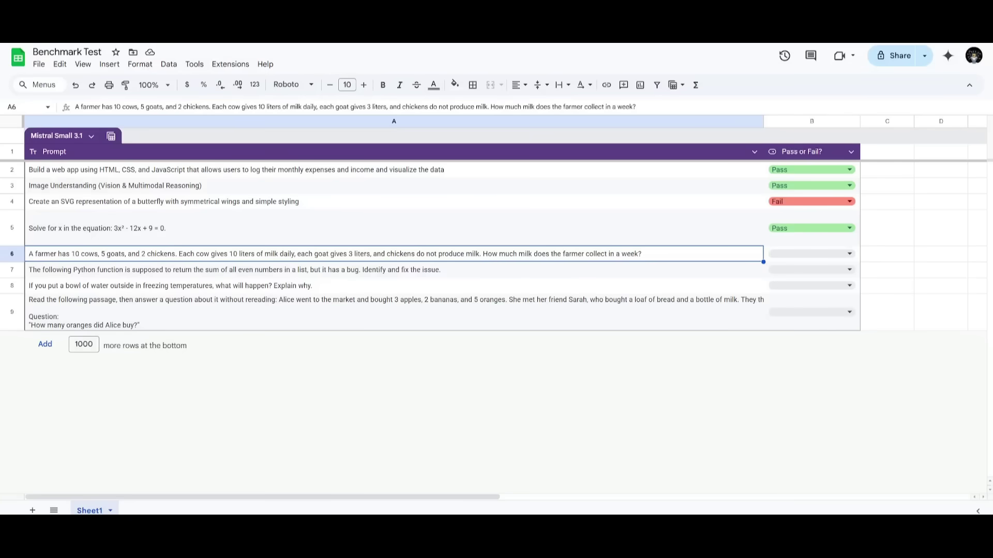
click(849, 254)
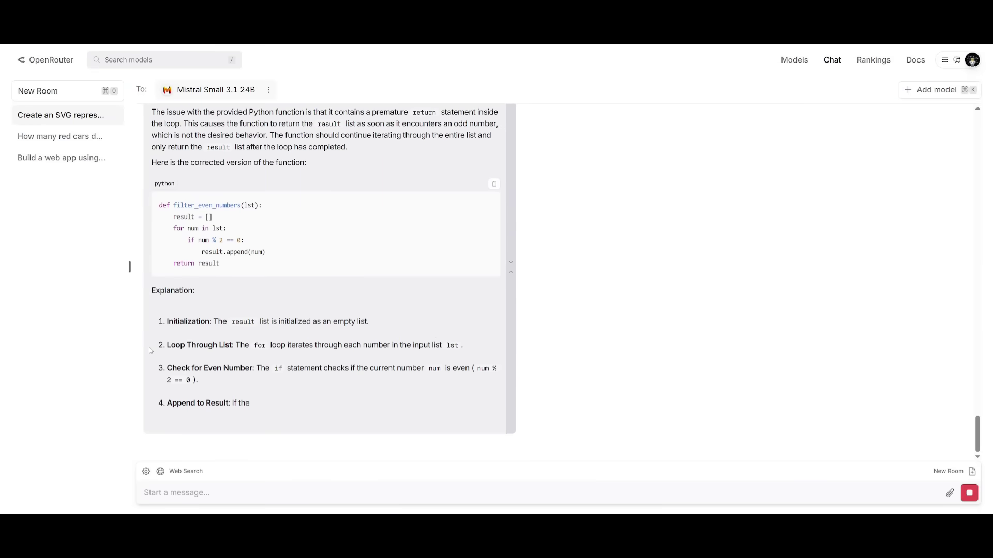
Review Mistral's corrected filter_even_numbers function and grade row 7's Python bug prompt Pass.
scroll(129, 267, up, 5)
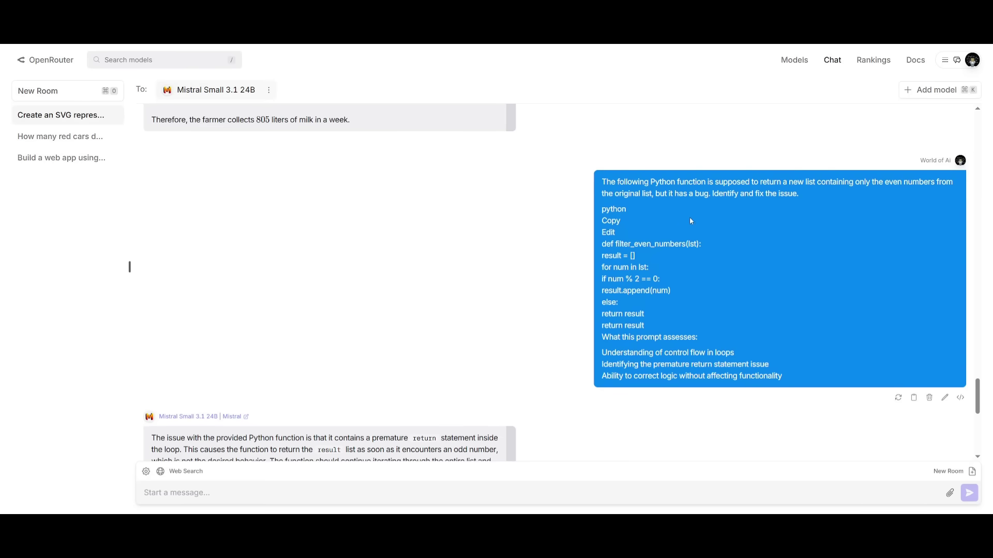
scroll(692, 233, down, 4)
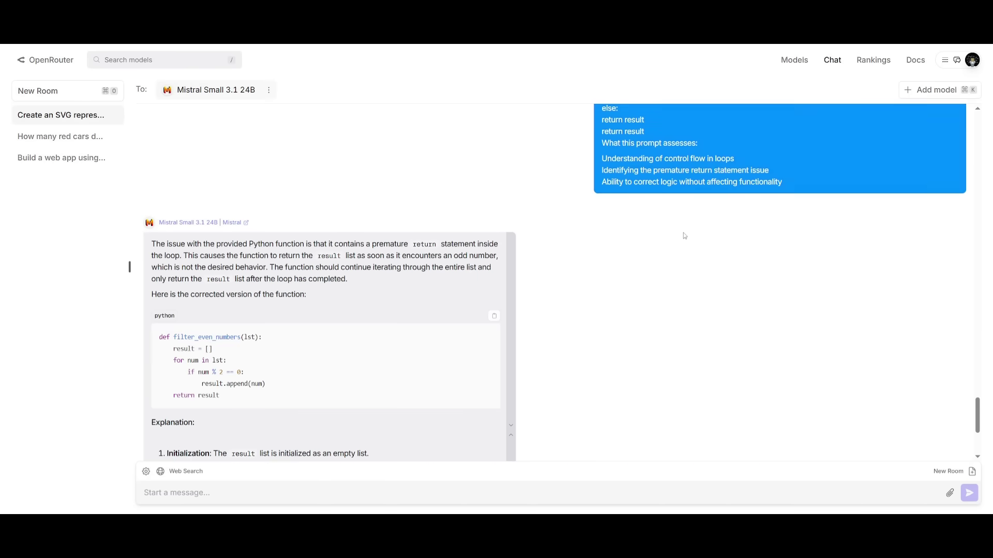
scroll(228, 248, down, 2)
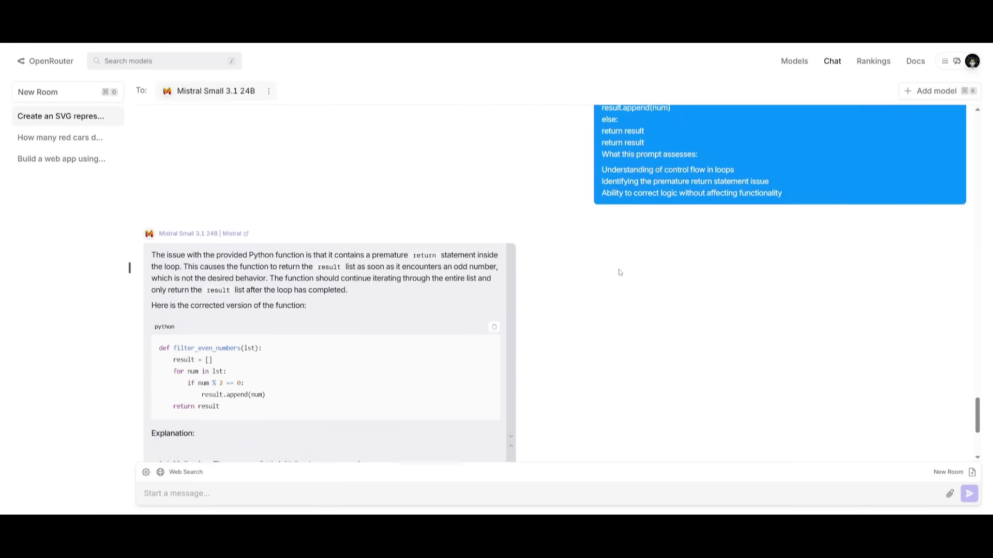
scroll(613, 277, up, 4)
scroll(688, 222, up, 1)
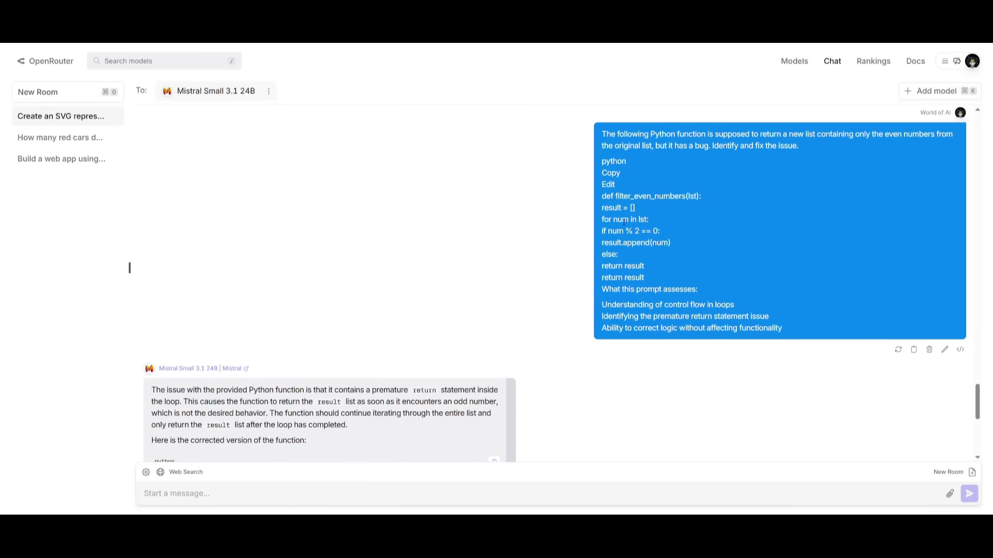
scroll(365, 222, down, 4)
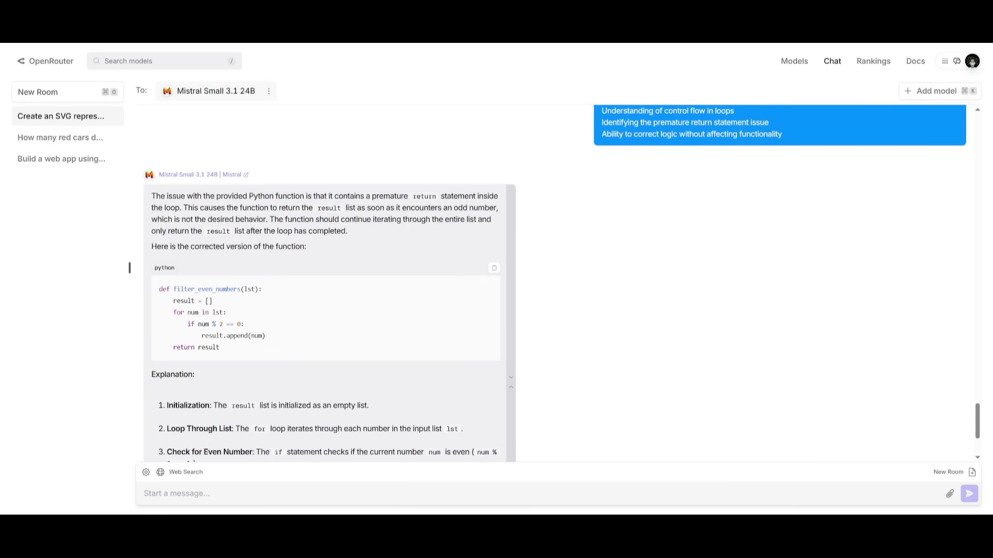
scroll(258, 318, down, 2)
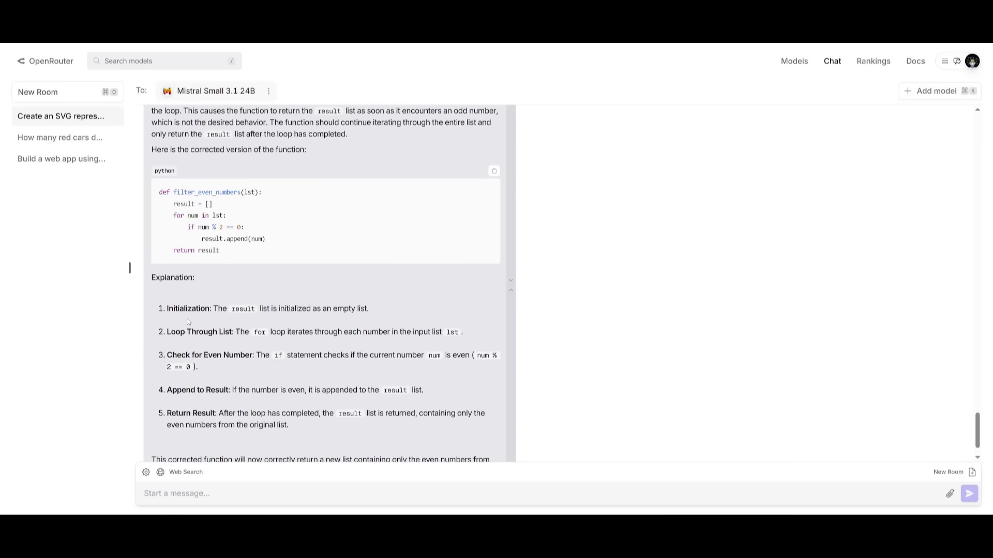
scroll(189, 330, down, 1)
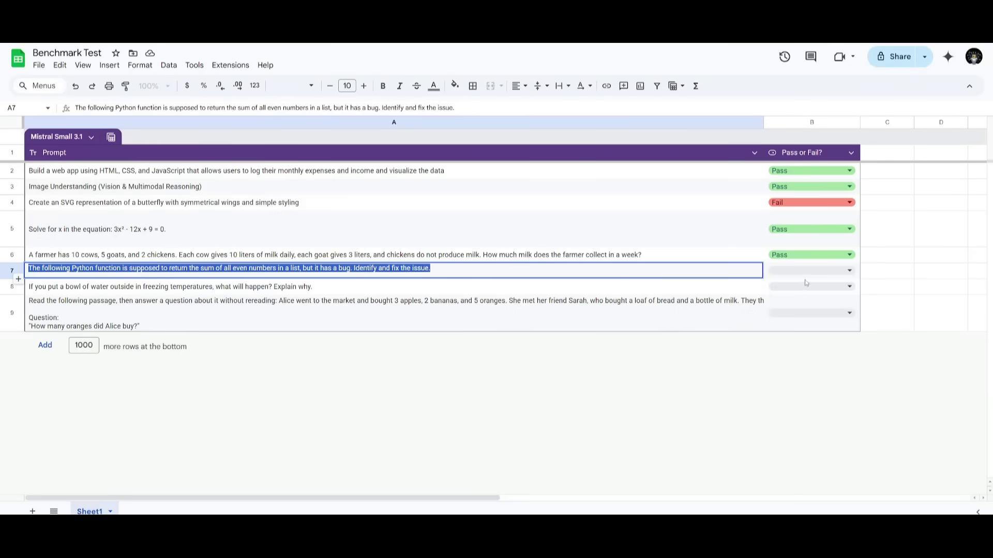
click(809, 270)
click(776, 304)
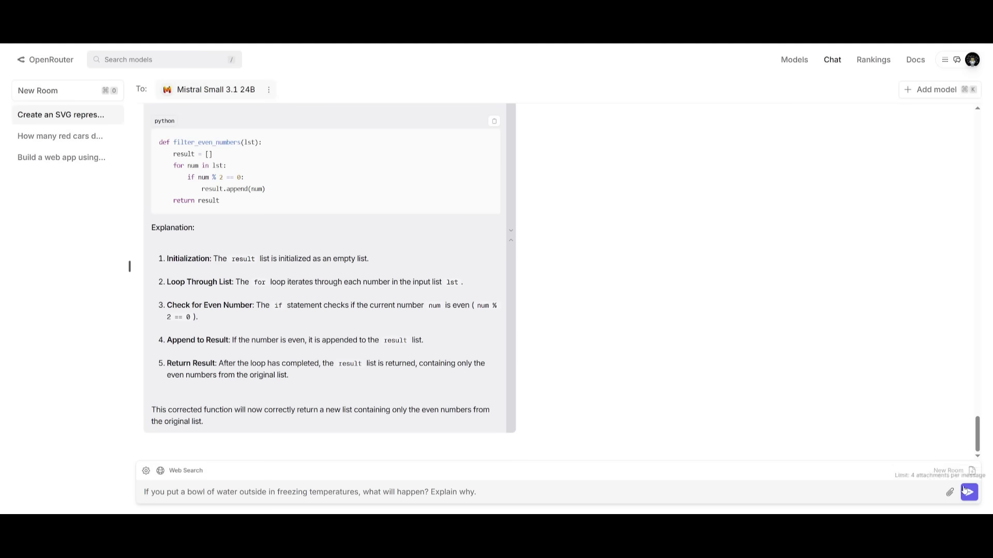
Send the freezing-water question and read the reply about water cooling, freezing and expanding into ice.
key(Return)
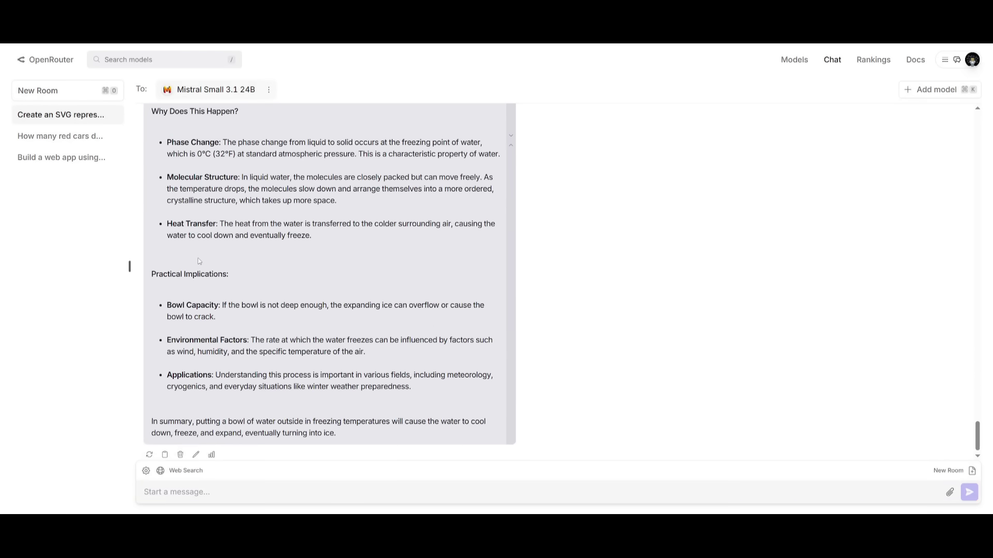
scroll(198, 260, up, 5)
scroll(198, 261, up, 3)
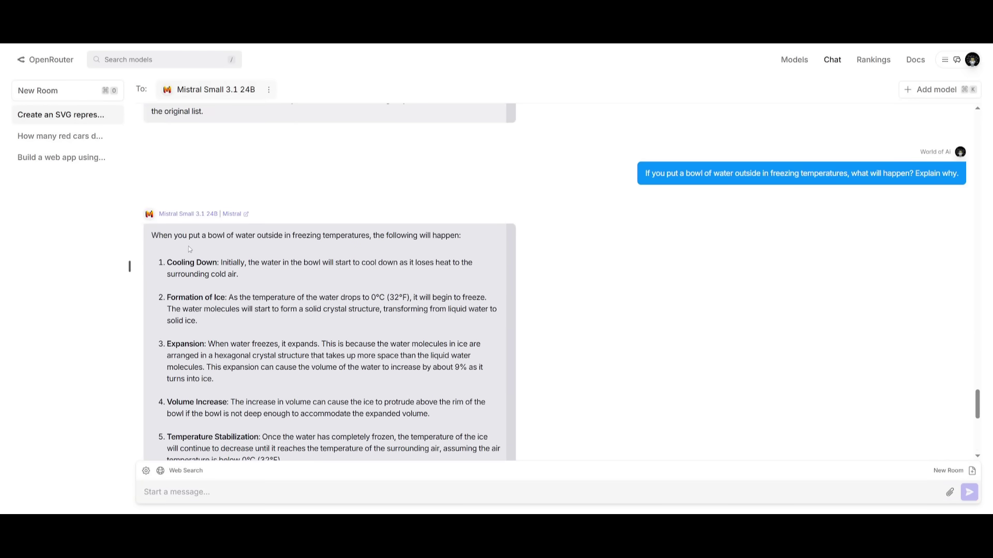
scroll(176, 283, down, 2)
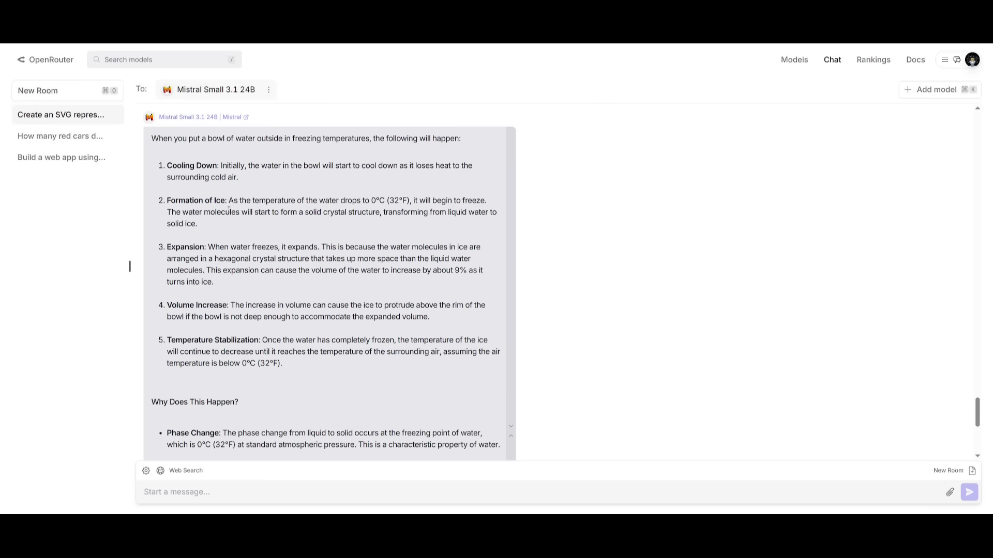
scroll(228, 209, down, 3)
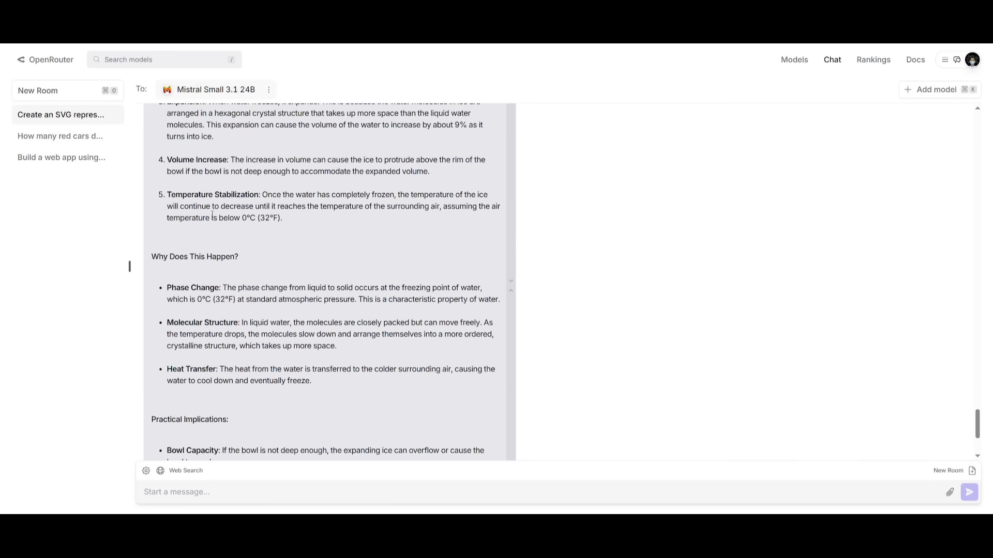
scroll(198, 334, down, 3)
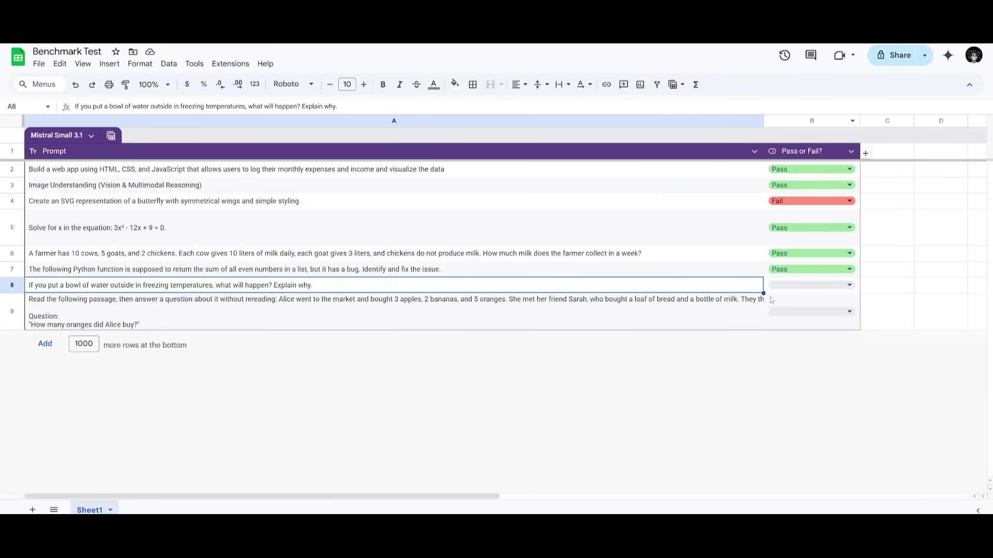
Grade row 8's freezing-water prompt as Pass.
click(781, 285)
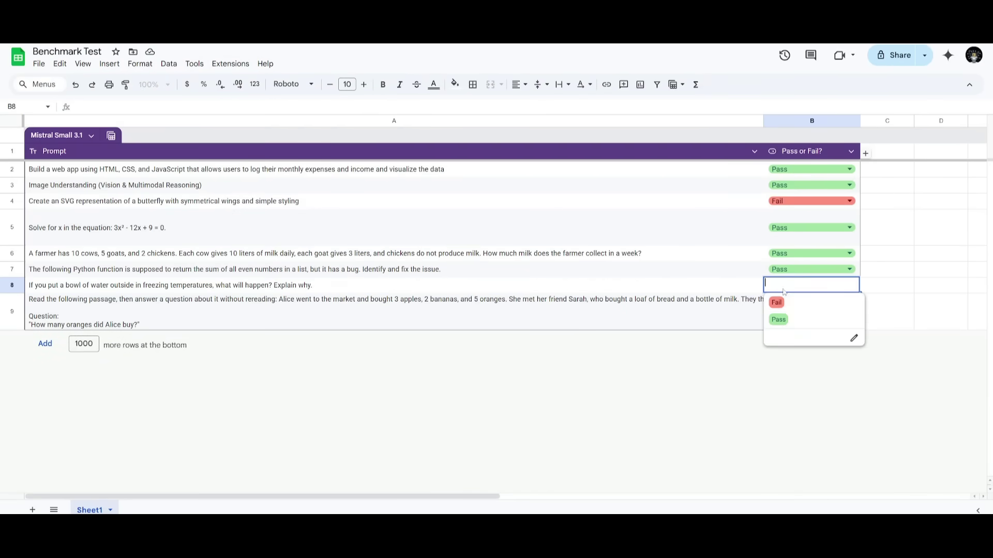
click(776, 319)
click(153, 309)
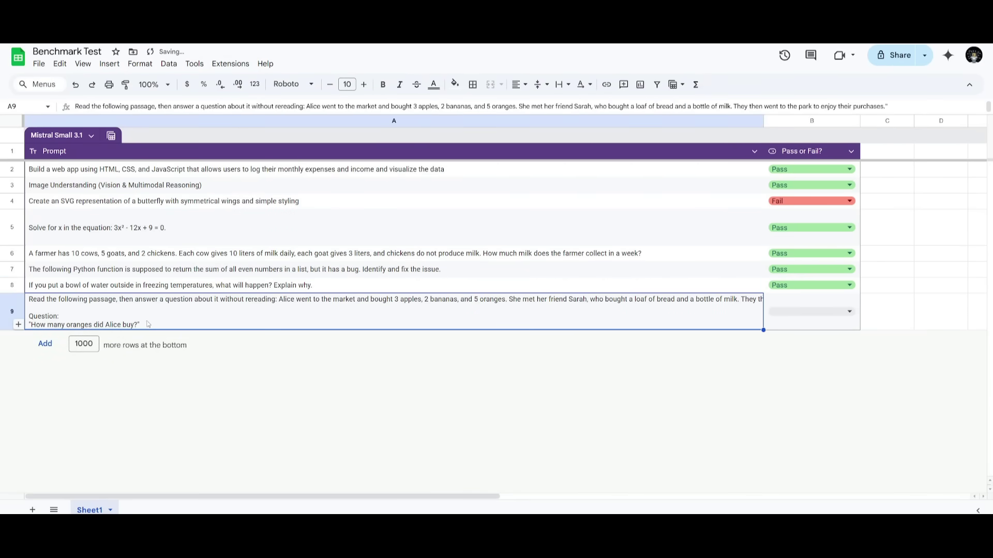
Copy A9's Alice oranges passage and question into the OpenRouter message box.
double_click(149, 323)
key(ctrl+a)
key(super+c)
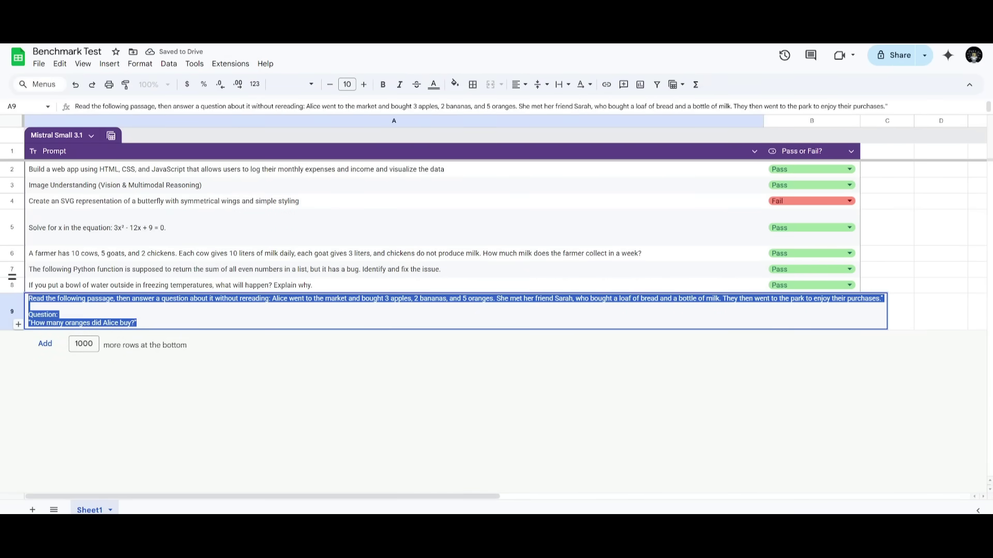
click(237, 300)
click(276, 307)
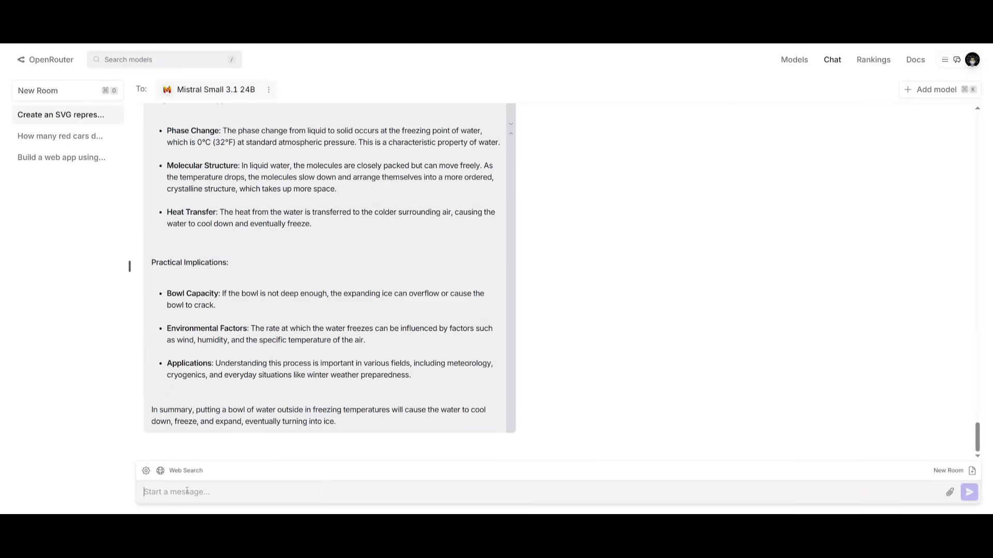
key(super+v)
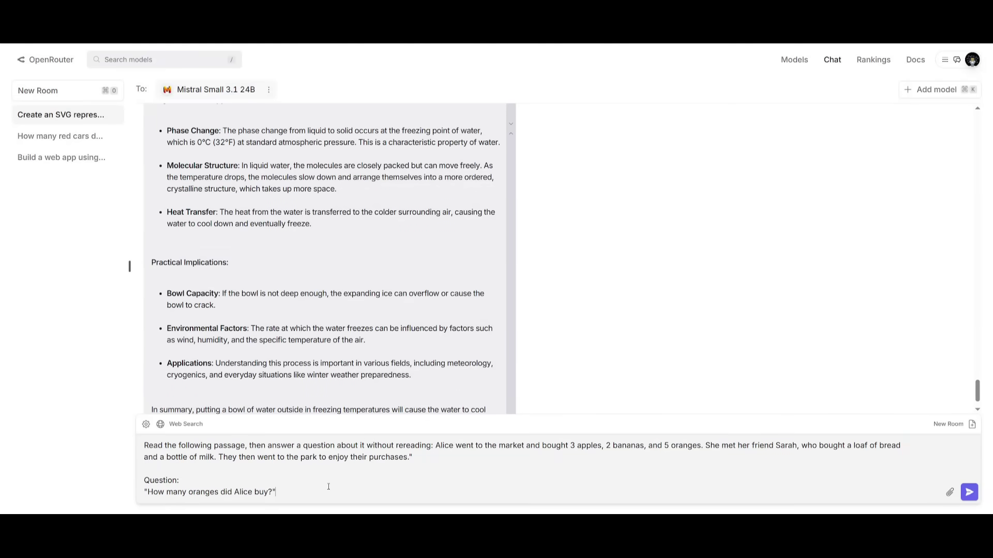
Send the oranges passage and confirm the reply 'Alice bought 5 oranges.'.
key(Return)
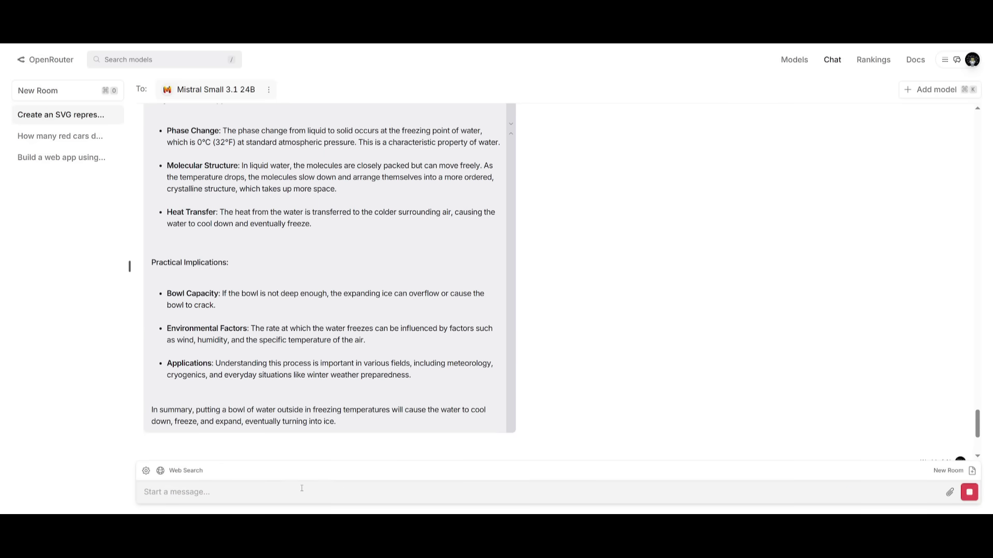
scroll(233, 271, down, 3)
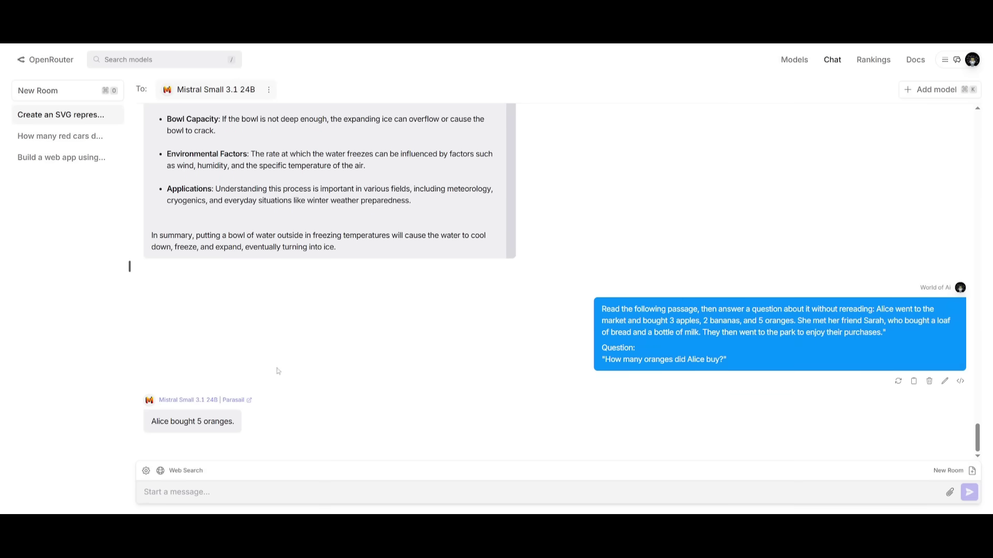
drag(197, 421, 242, 431)
click(280, 427)
Grade the Alice's oranges reading-comprehension prompt in cell B9 as Pass in the Benchmark Test sheet.
click(973, 59)
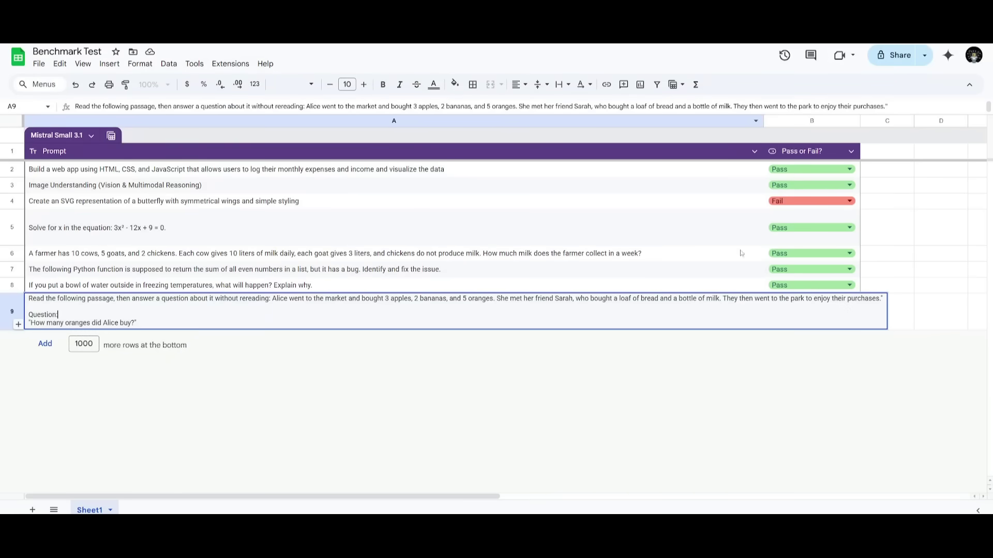
click(816, 309)
click(809, 311)
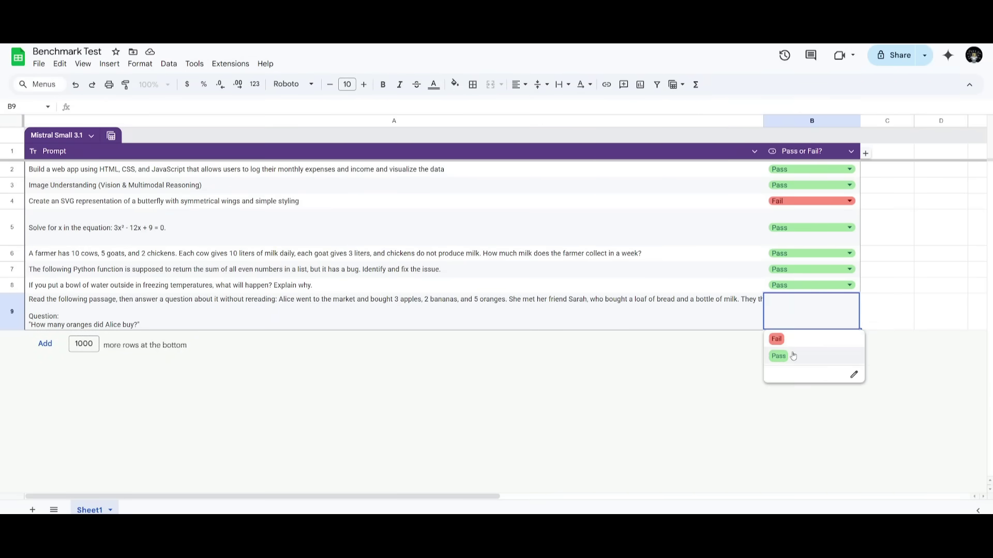
click(799, 355)
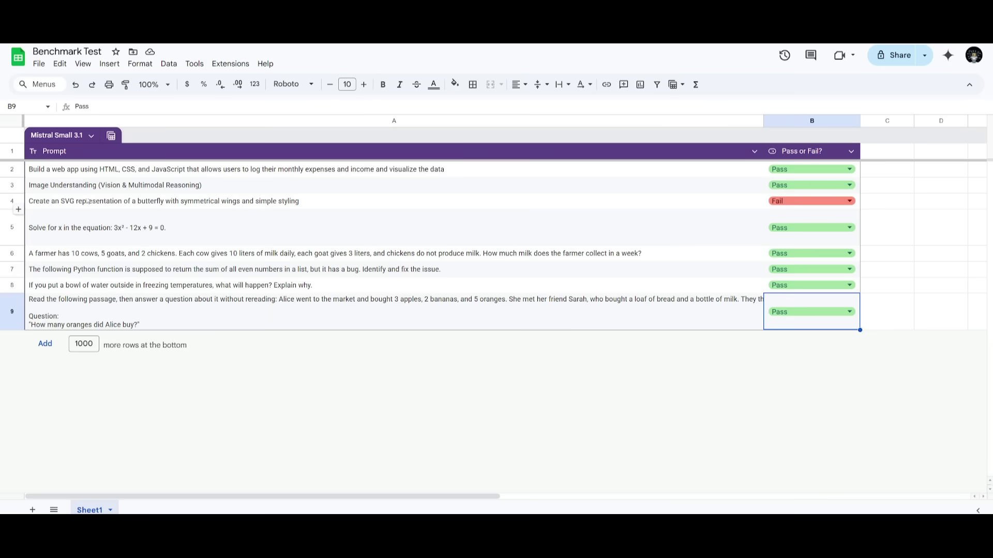
click(99, 202)
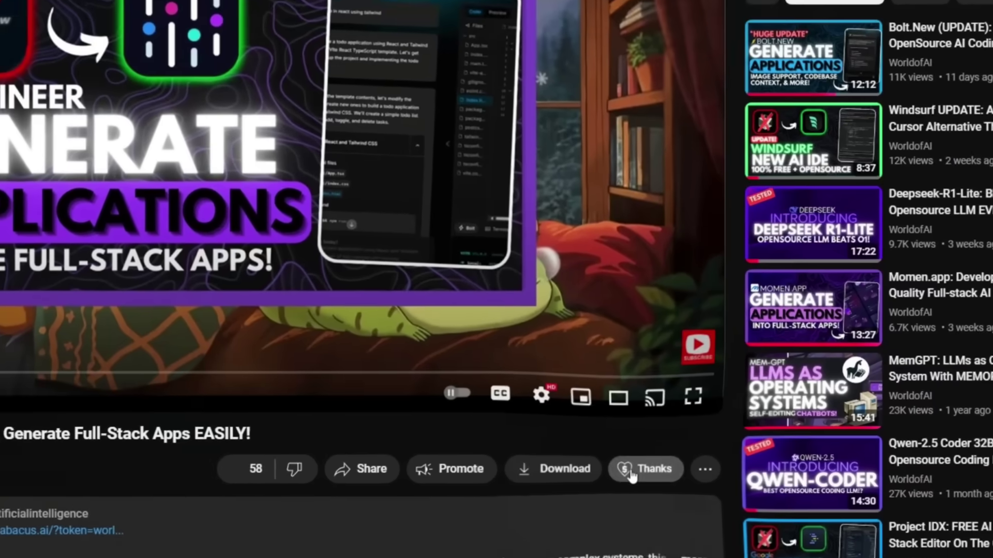
Check the video's Super Thanks options, sliding the amount up to CA$20.00.
click(626, 471)
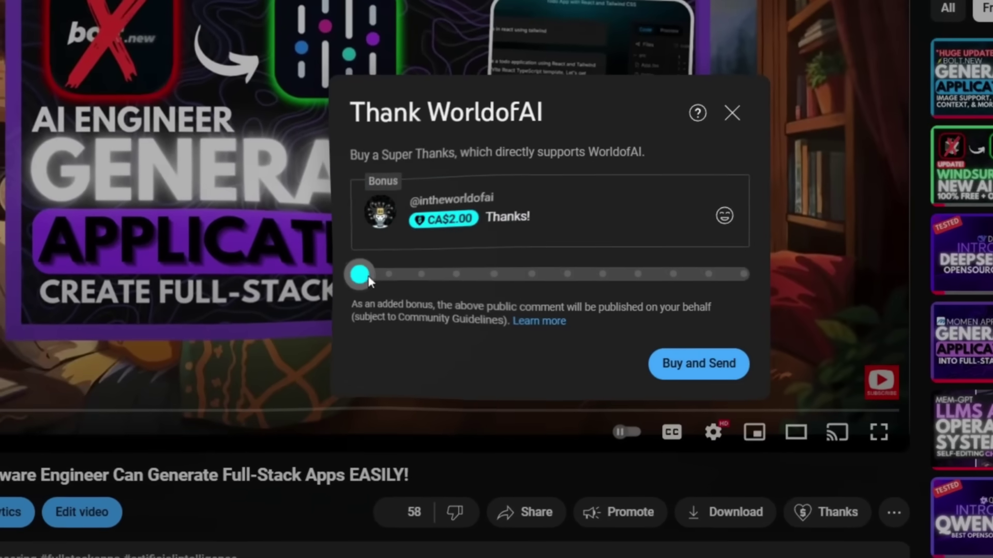
drag(358, 266, 711, 278)
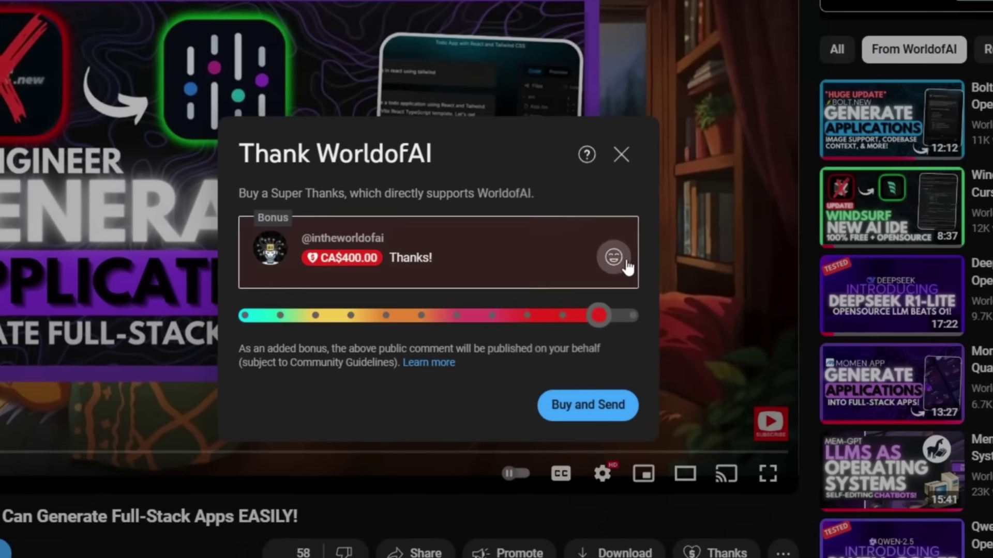
click(625, 262)
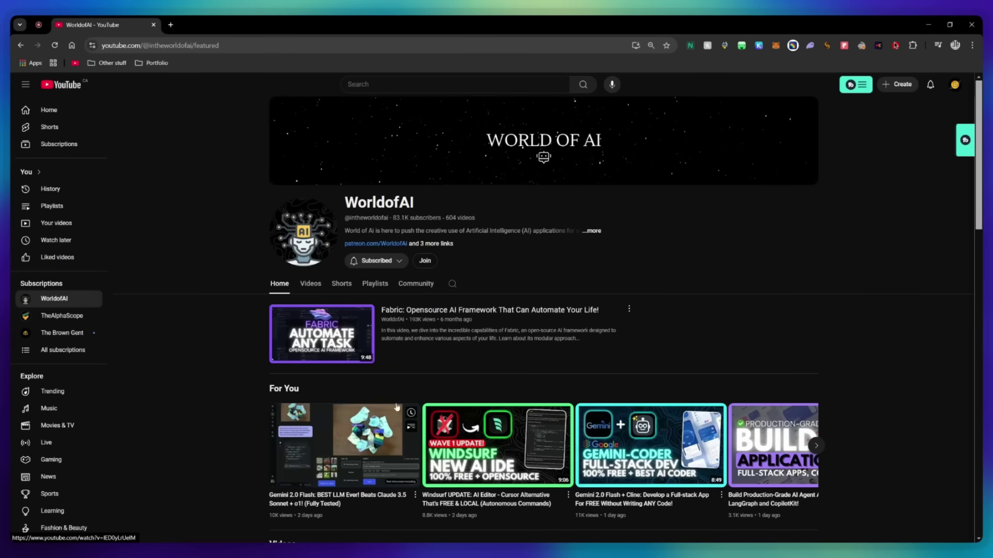
Review the WorldofAI membership tiers, including AI Futurist and AI Mystic perks and prices.
click(429, 260)
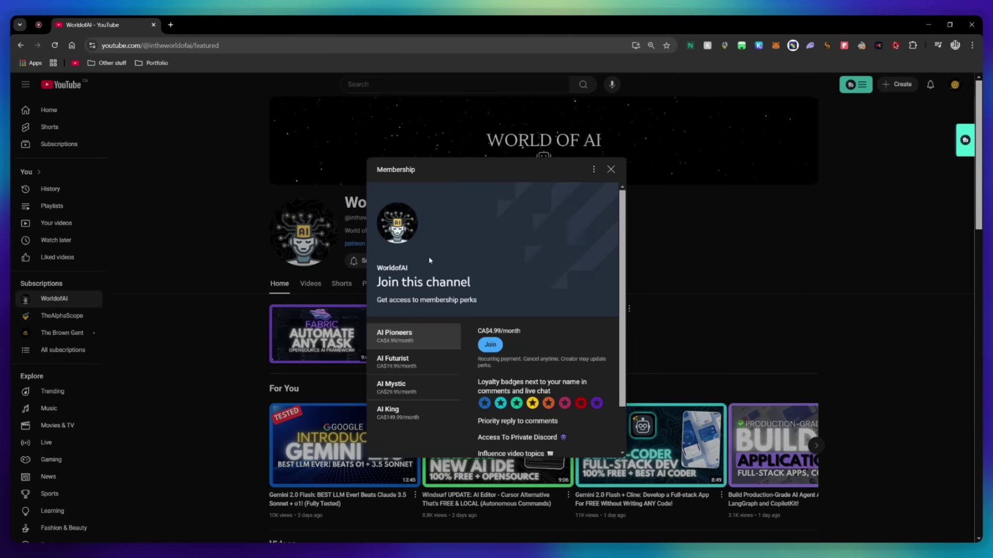
scroll(560, 305, down, 2)
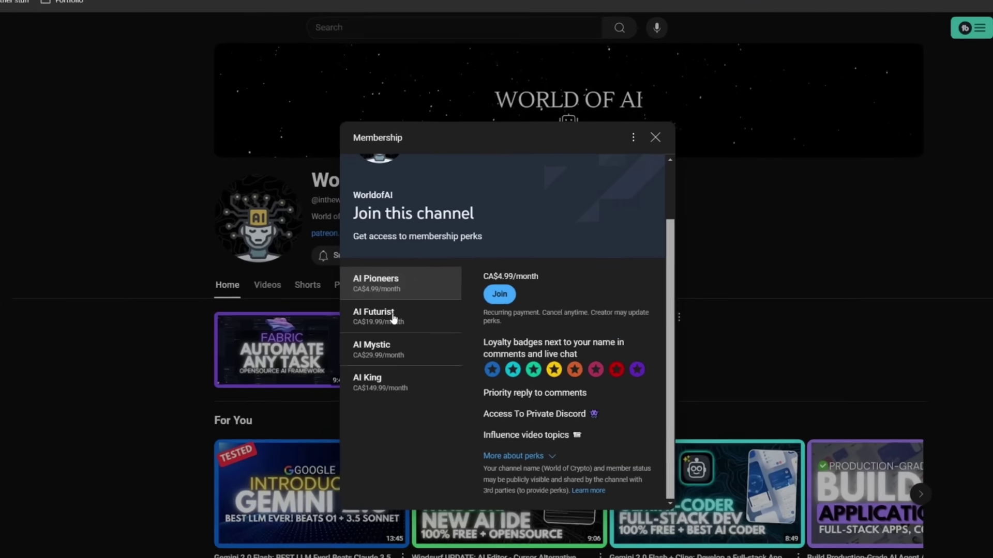
click(408, 310)
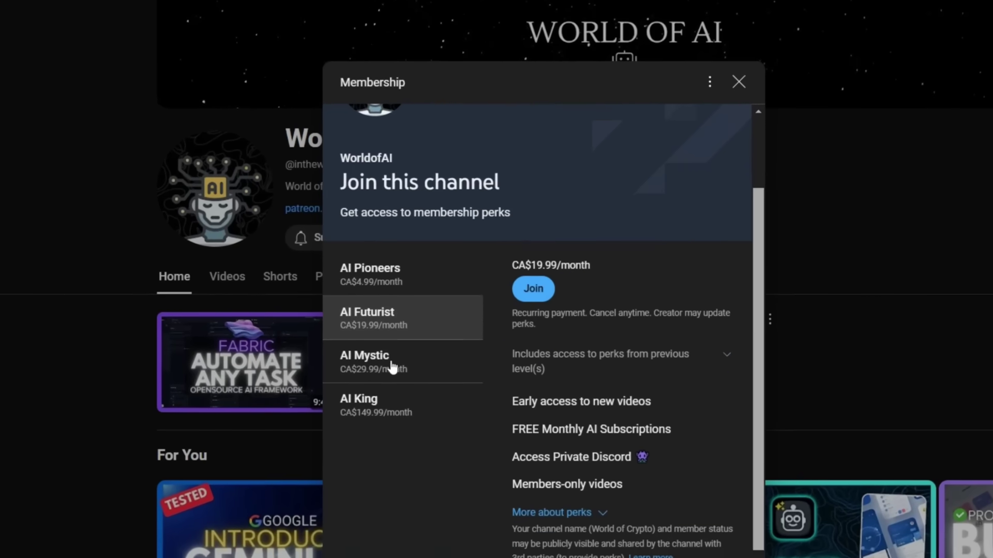
click(391, 369)
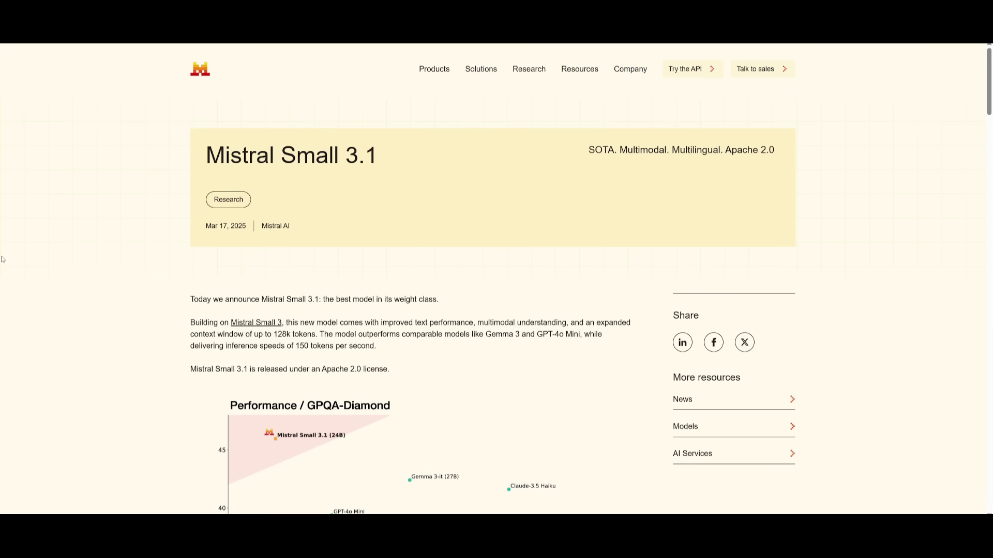
scroll(5, 274, down, 2)
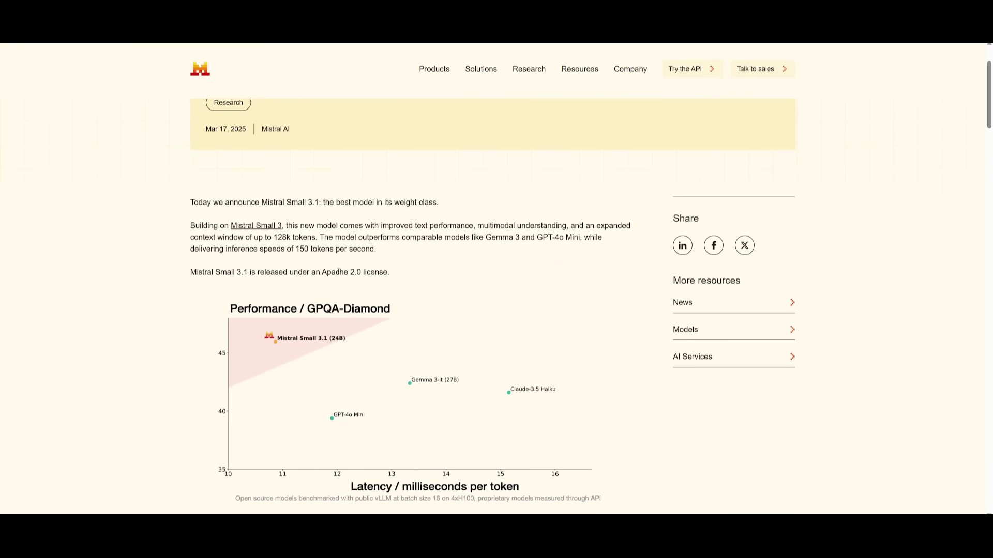
scroll(320, 286, down, 3)
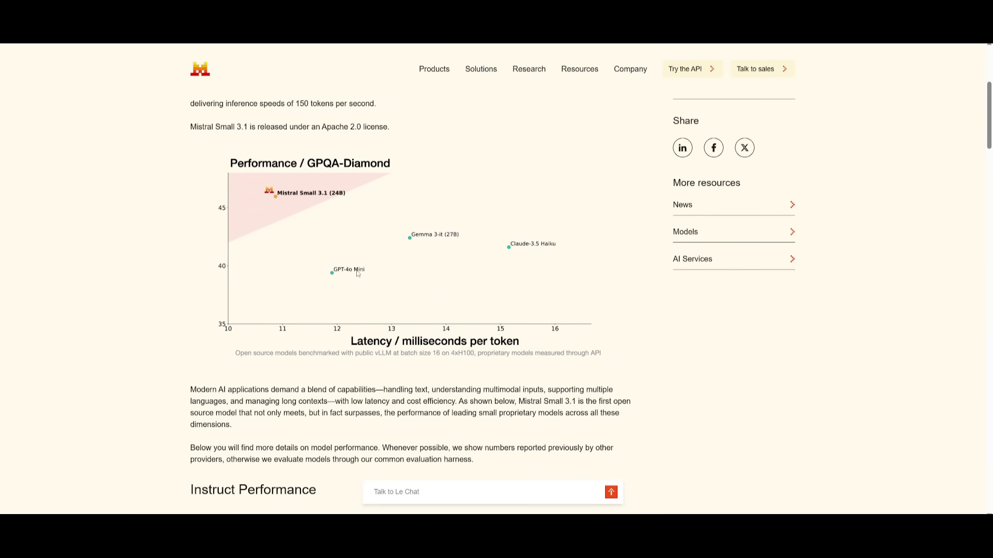
scroll(354, 279, down, 6)
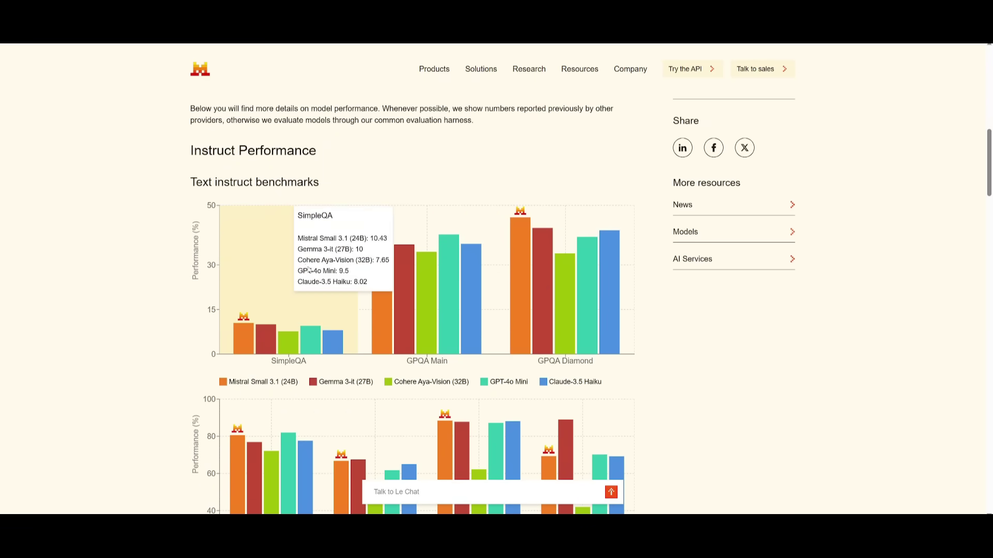
scroll(186, 261, down, 6)
scroll(186, 260, down, 18)
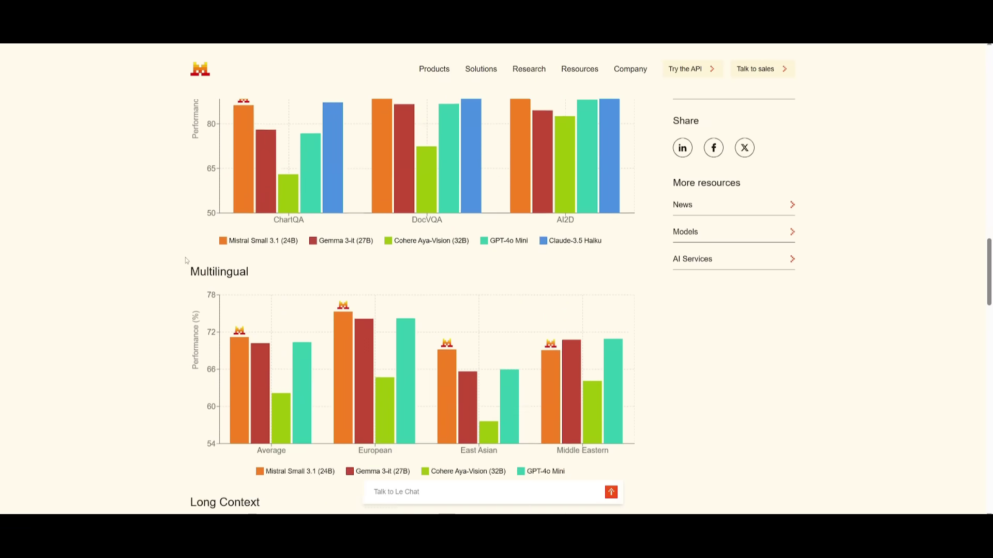
scroll(239, 299, down, 3)
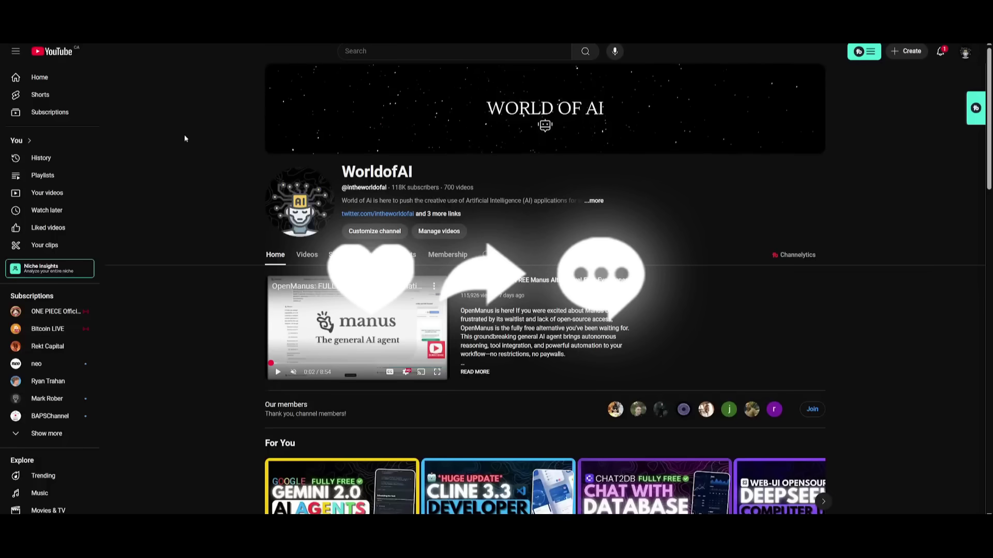
Show the WorldofAI Videos tab and scroll through uploads from the latest Chat2DB and Gemini 2.0 videos.
click(305, 255)
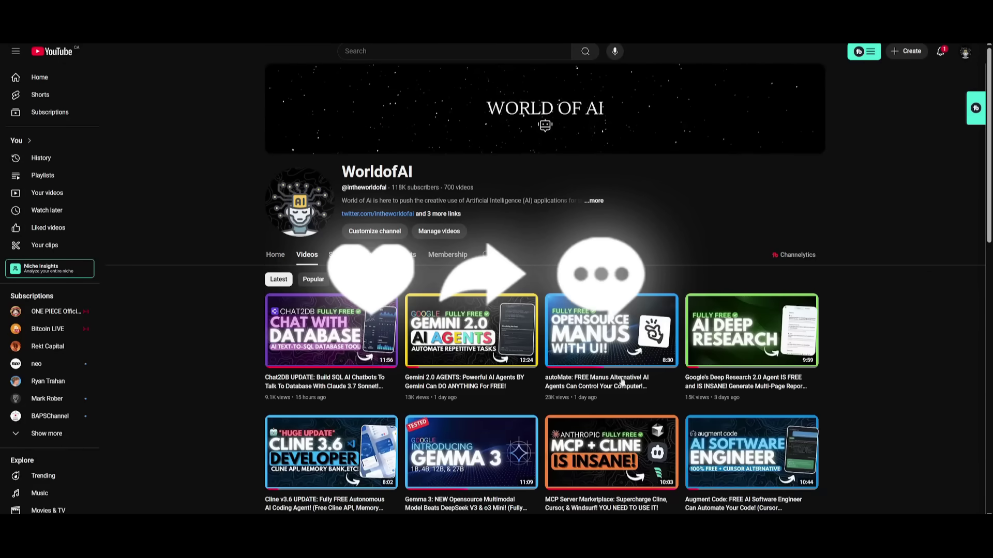
scroll(187, 287, down, 8)
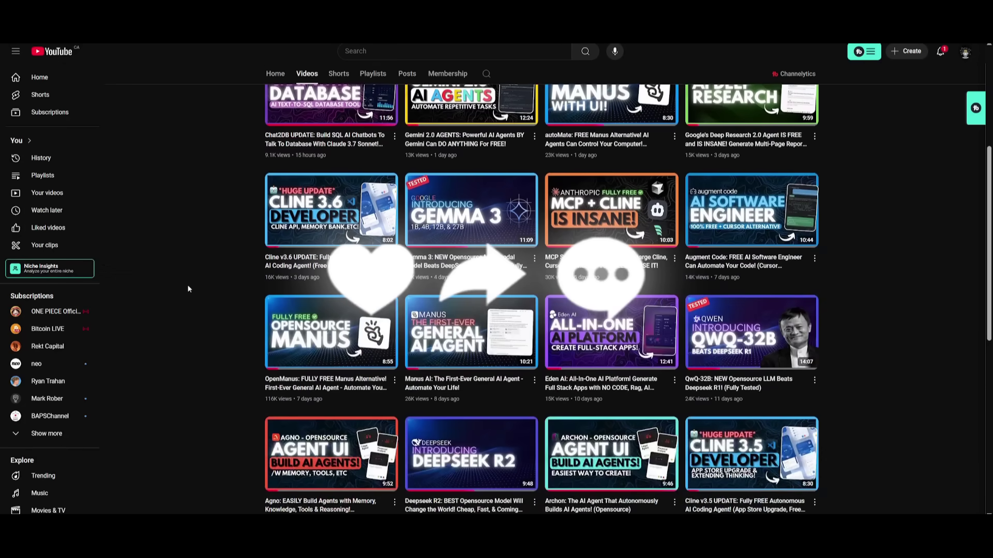
scroll(189, 283, down, 5)
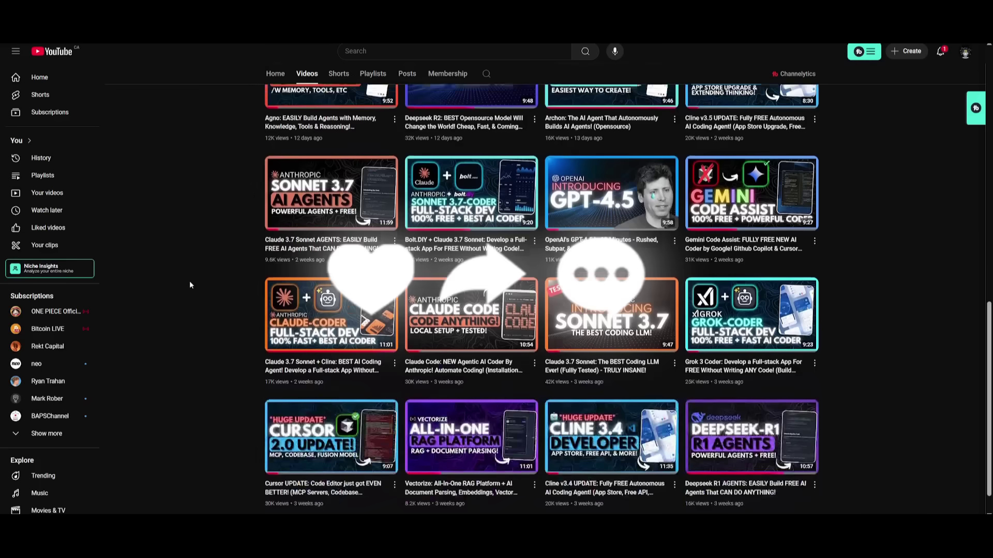
scroll(189, 281, down, 10)
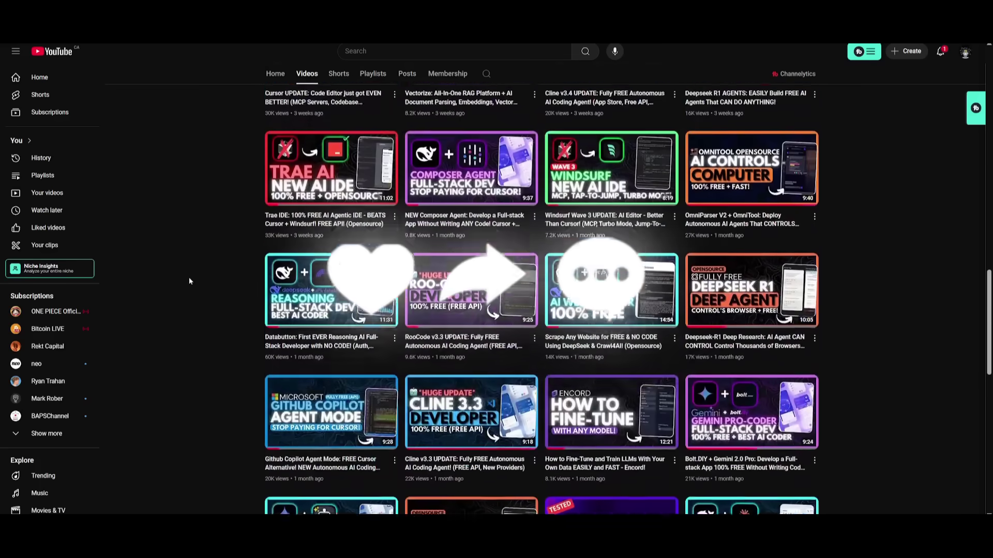
scroll(188, 279, down, 9)
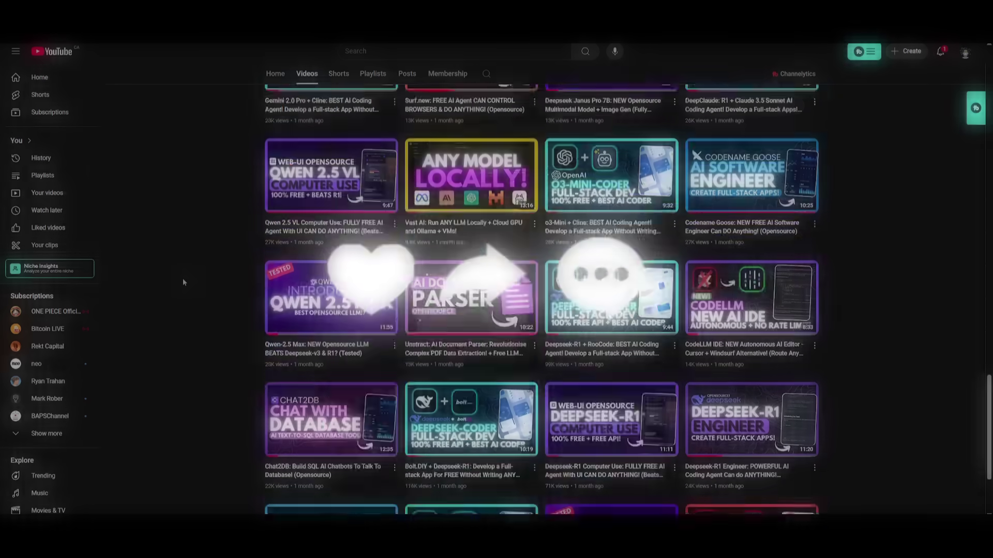